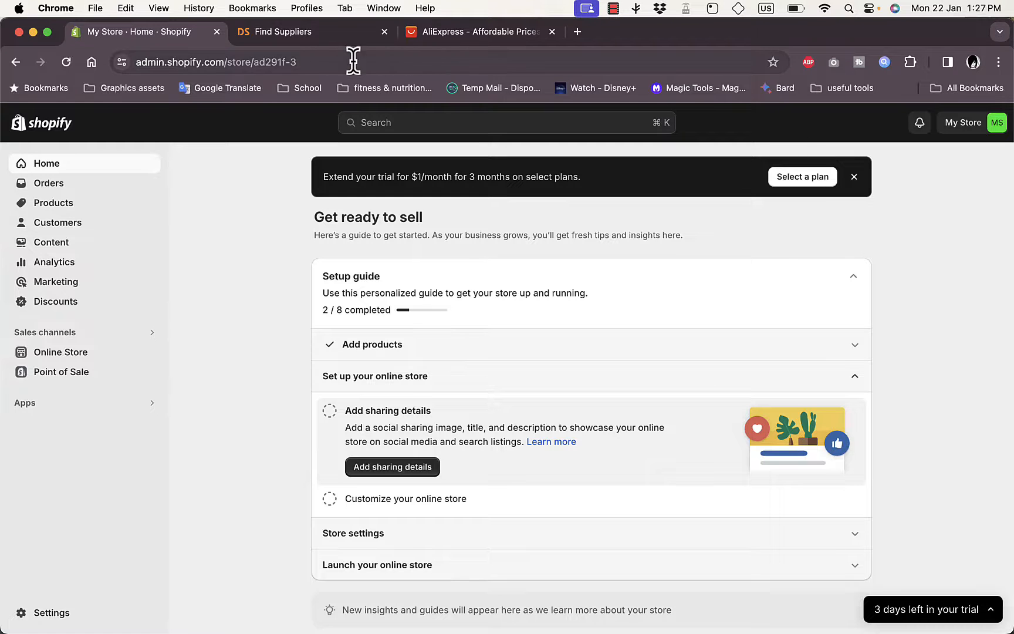
Step: Look over the DSers supplier page and the AliExpress home page, dismissing the AliExpress notification subscription offer
left_click(326, 42)
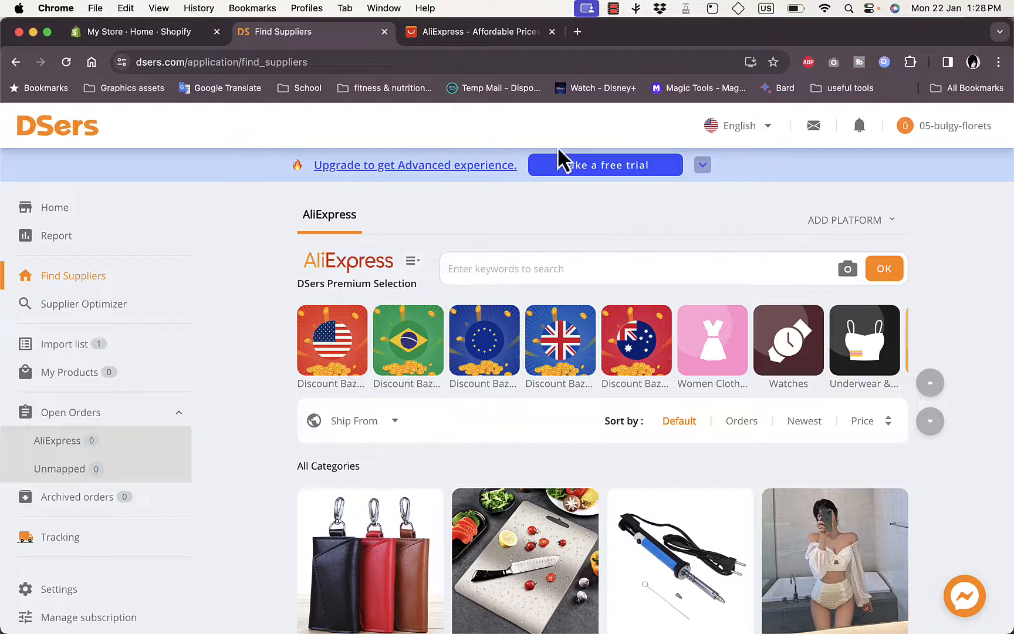
left_click(485, 40)
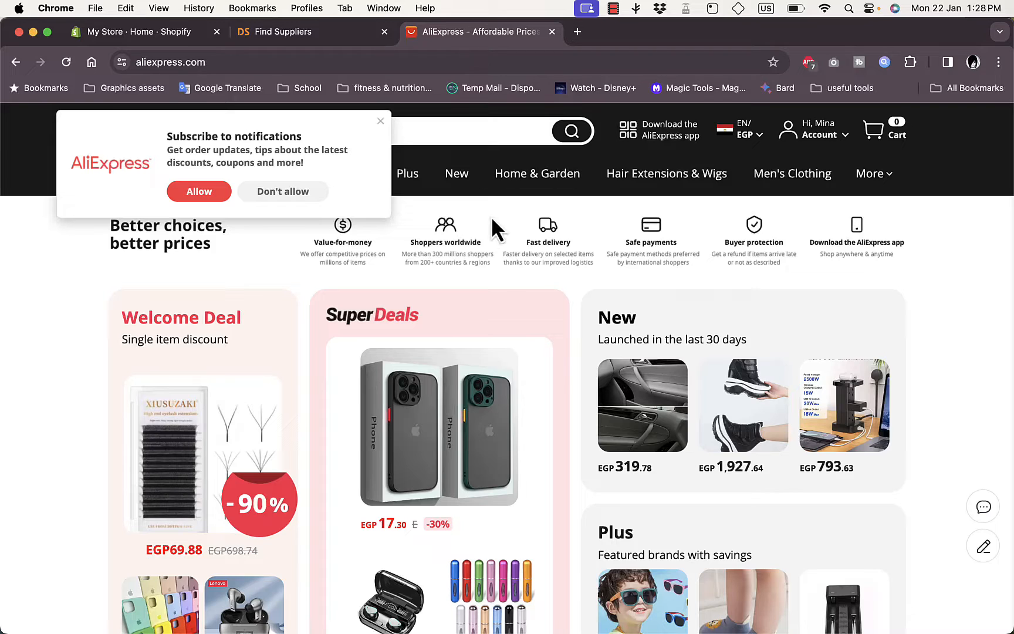
left_click(381, 122)
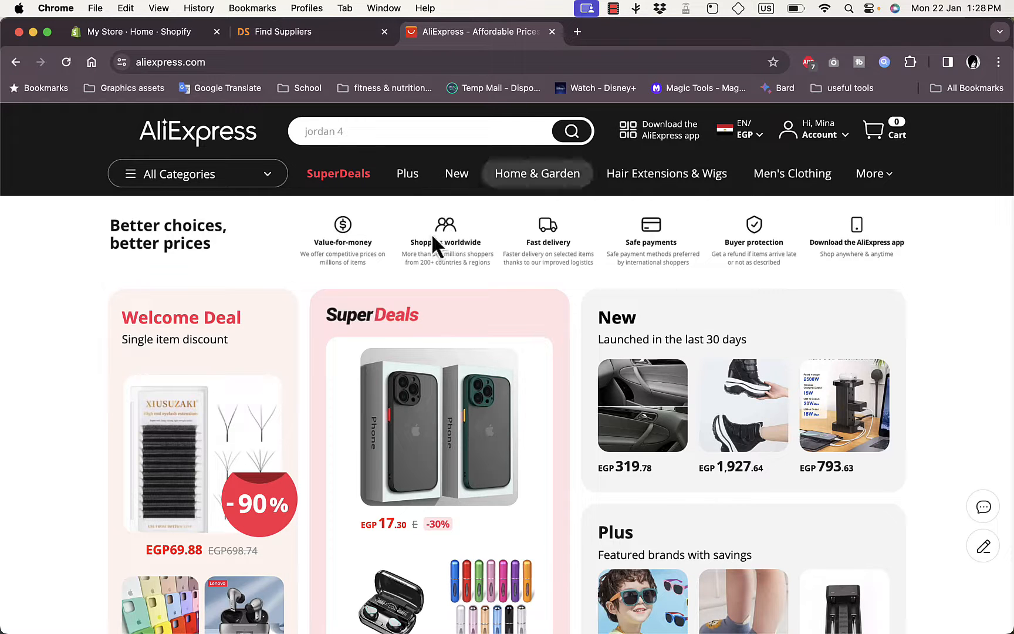
left_click(296, 32)
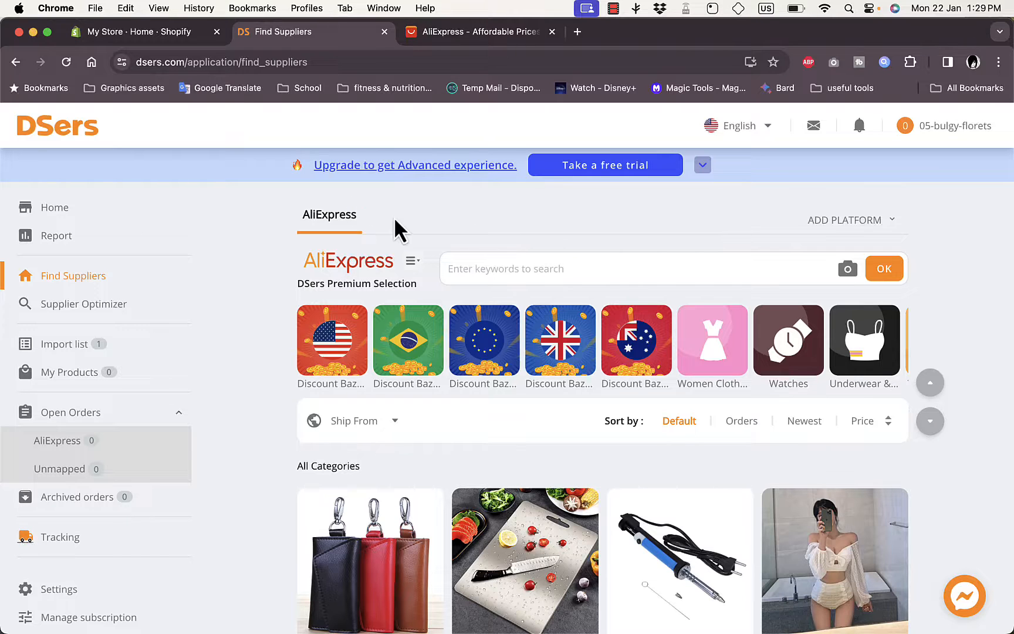
Step: From the Shopify admin, search the Shopify App Store for "dsers" and open the DSers-AliExpress Dropshipping app listing
left_click(168, 32)
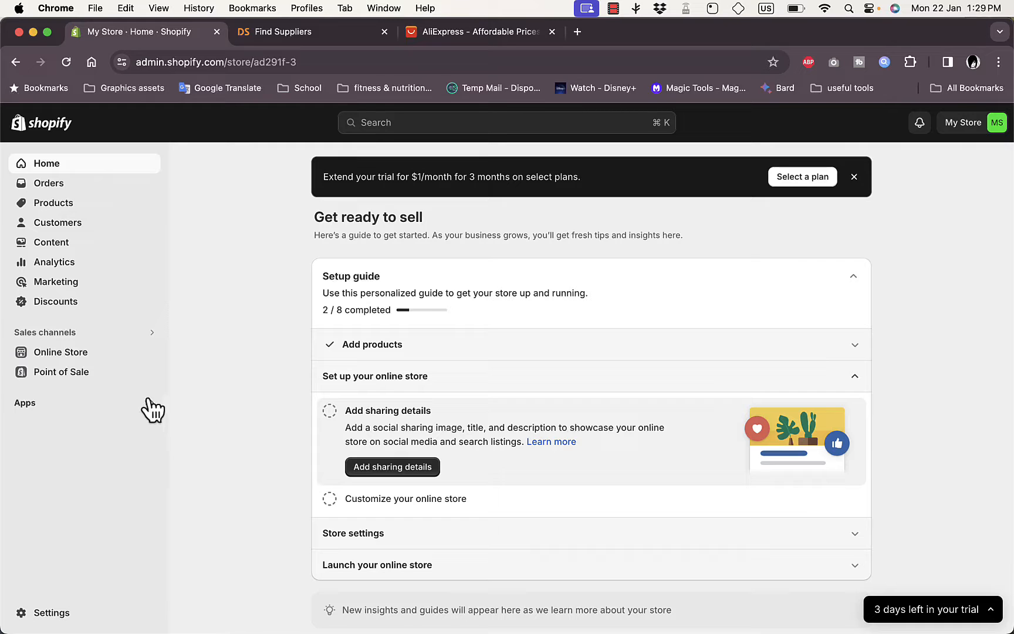
left_click(99, 406)
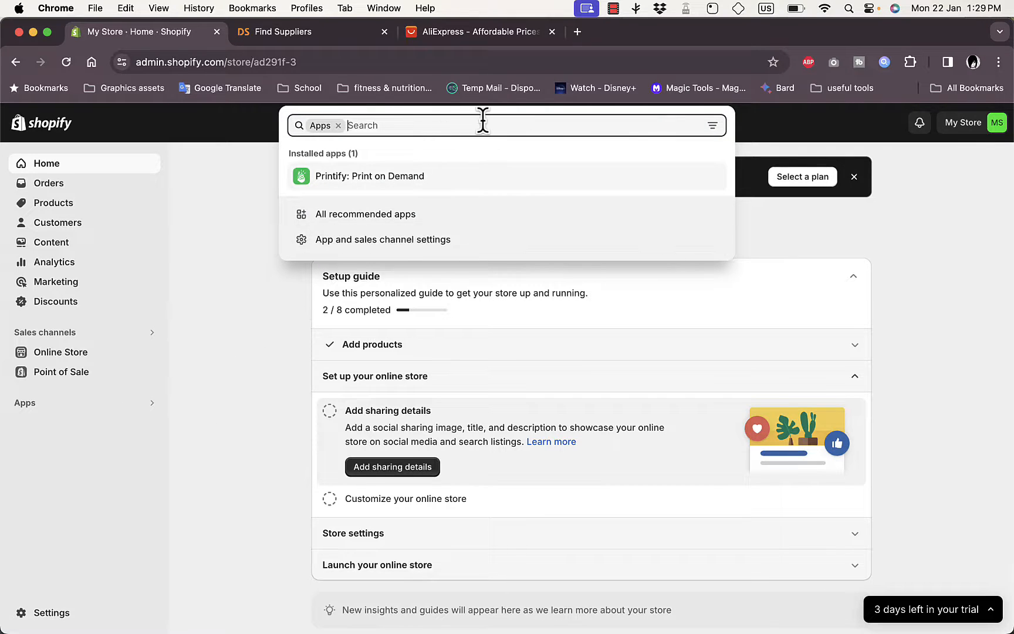
type("dsers")
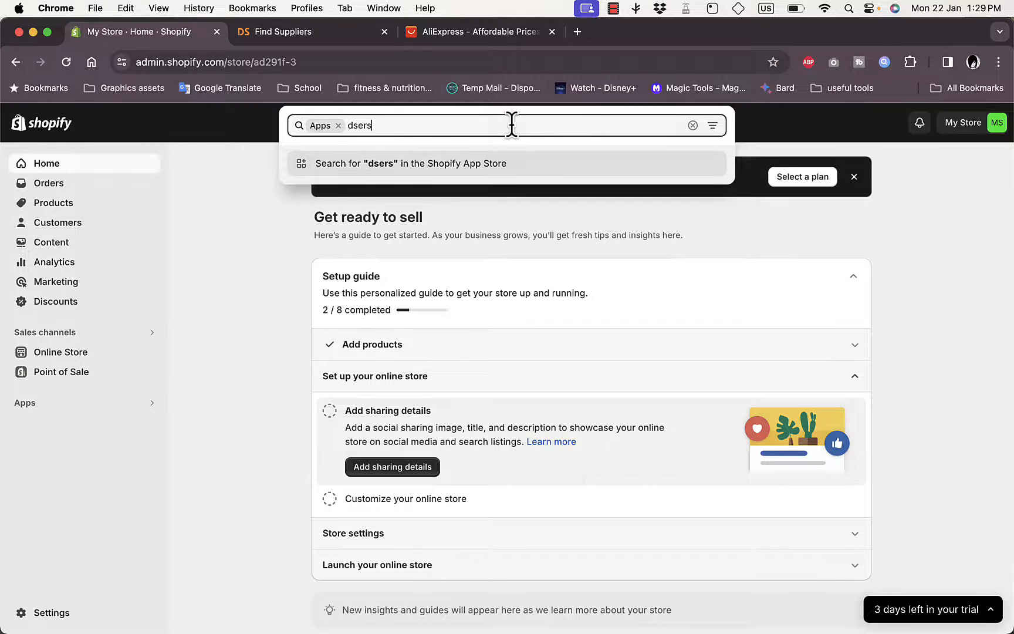
key("Return")
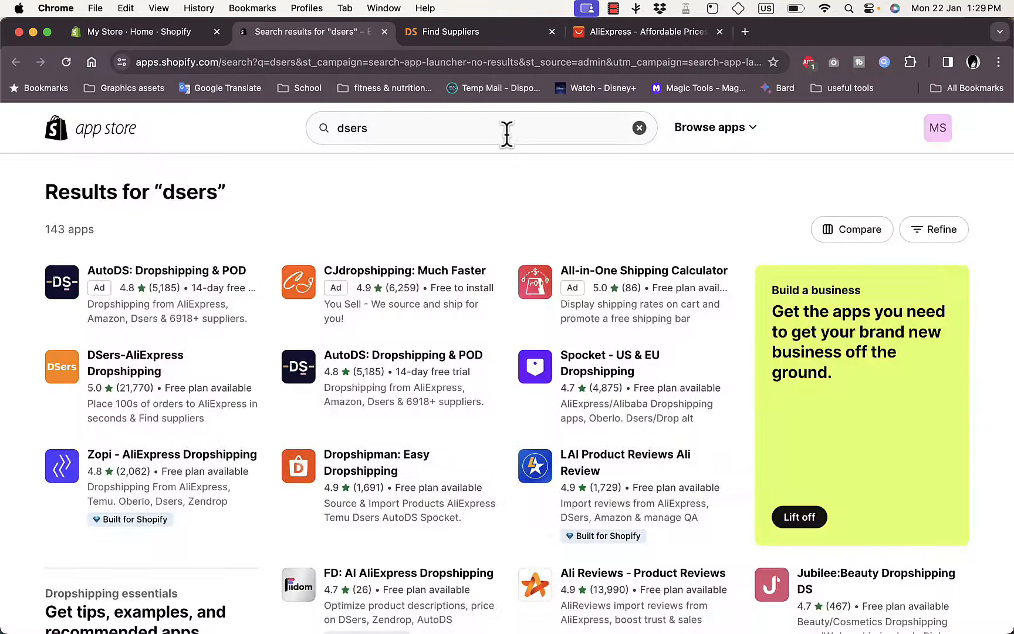
left_click(122, 365)
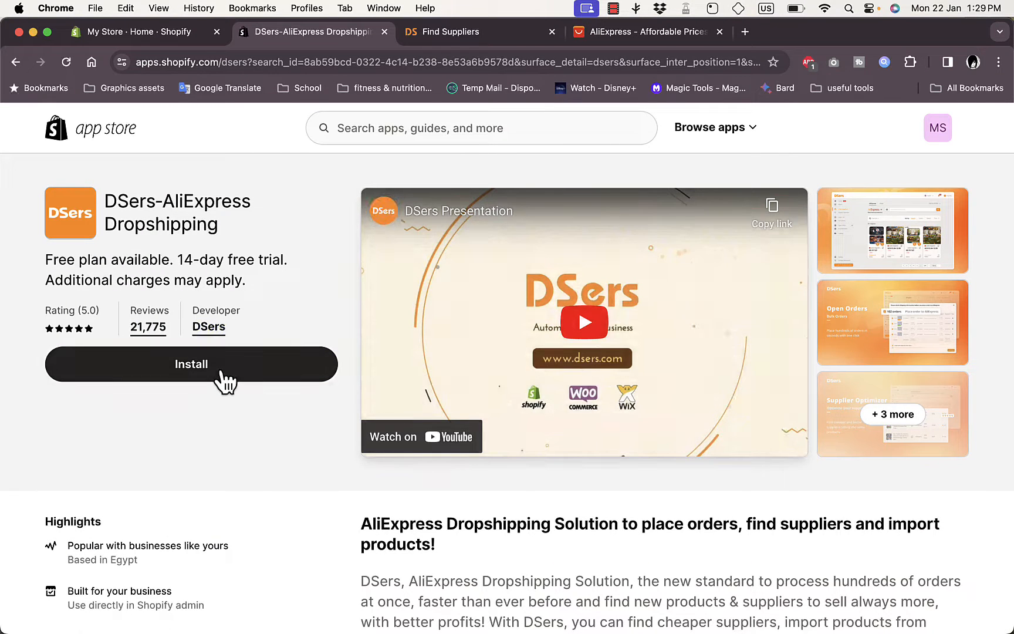
Step: Install DSers-AliExpress Dropshipping on the store, authorize the logged-in DSers account for Shopify, and dismiss the abnormal stores notice
left_click(222, 380)
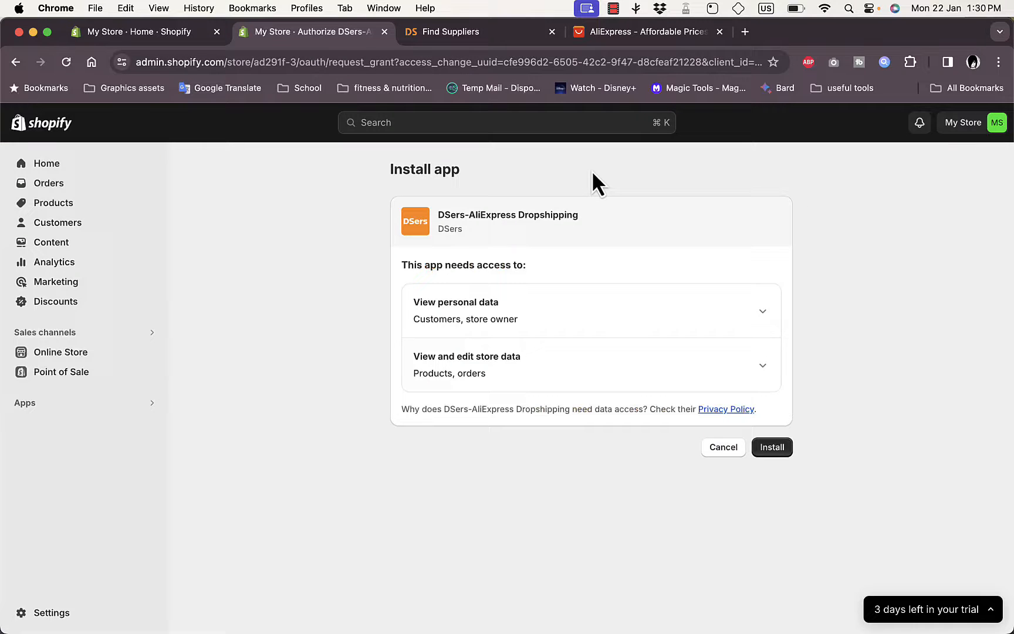
left_click(774, 449)
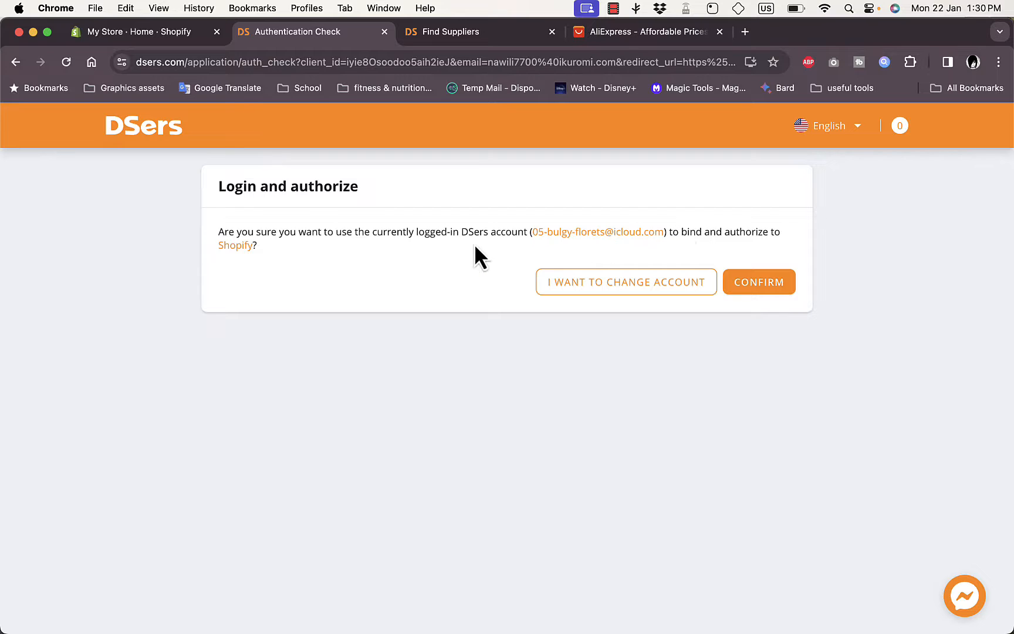
left_click(760, 284)
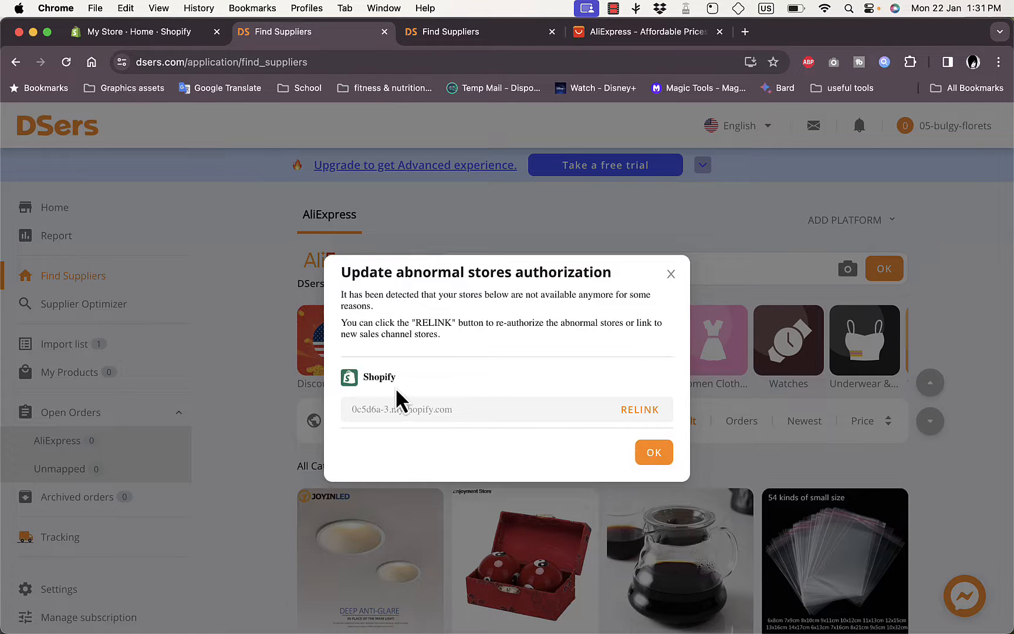
left_click(654, 455)
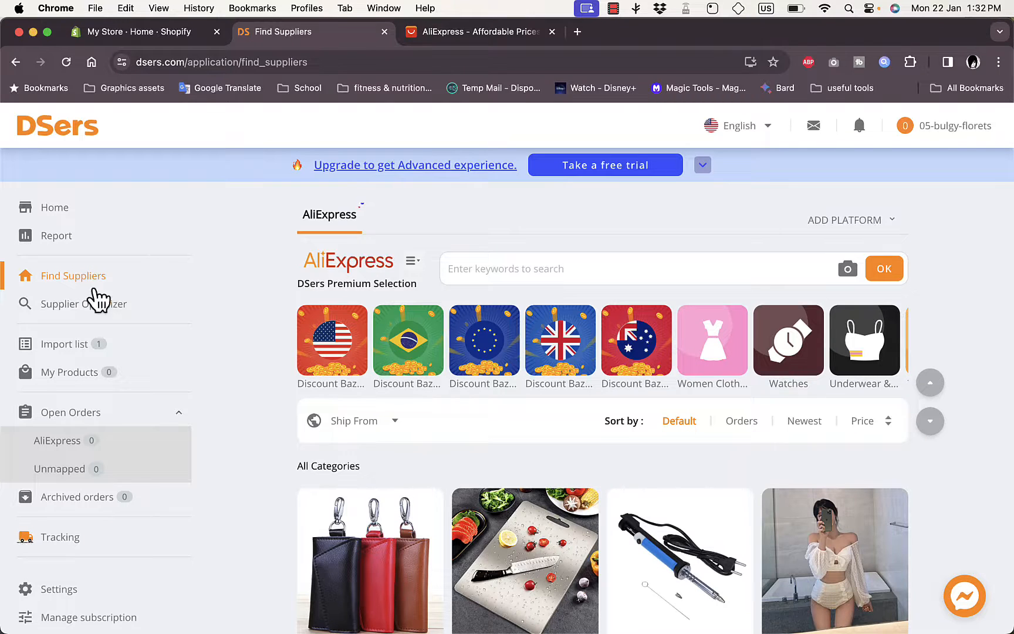
Step: Look through the products on the Find Suppliers page and view the available Ship From countries
scroll(283, 283, "down", 2)
scroll(283, 287, "down", 10)
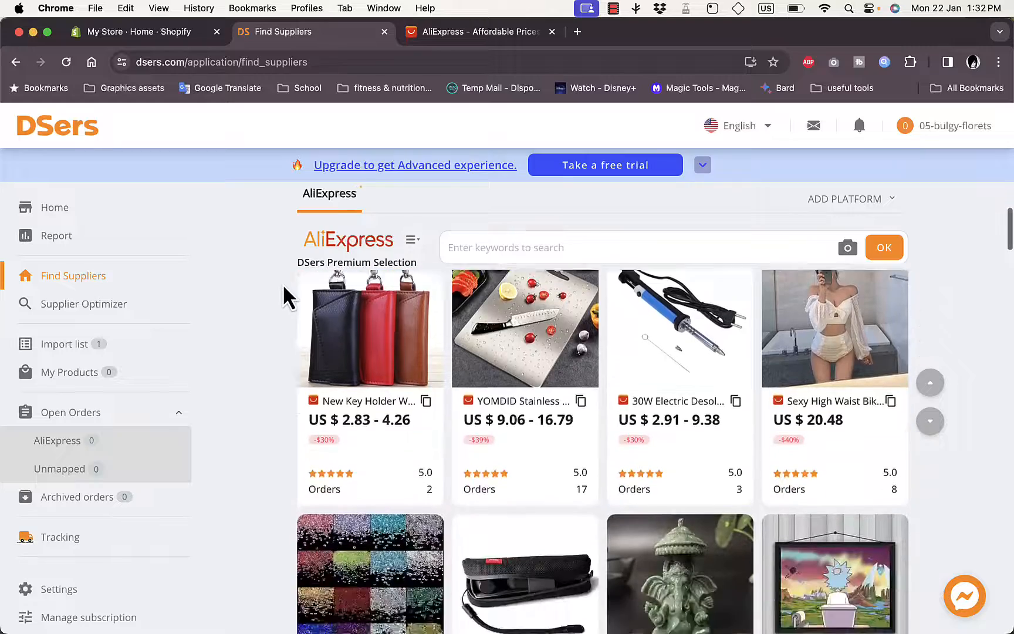
scroll(283, 287, "down", 5)
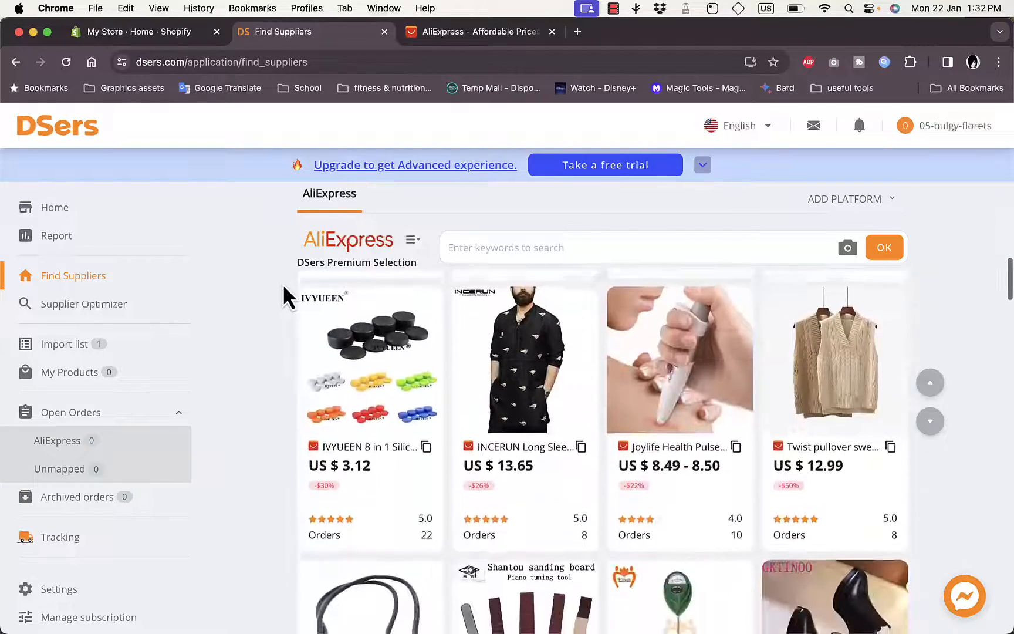
scroll(282, 284, "up", 15)
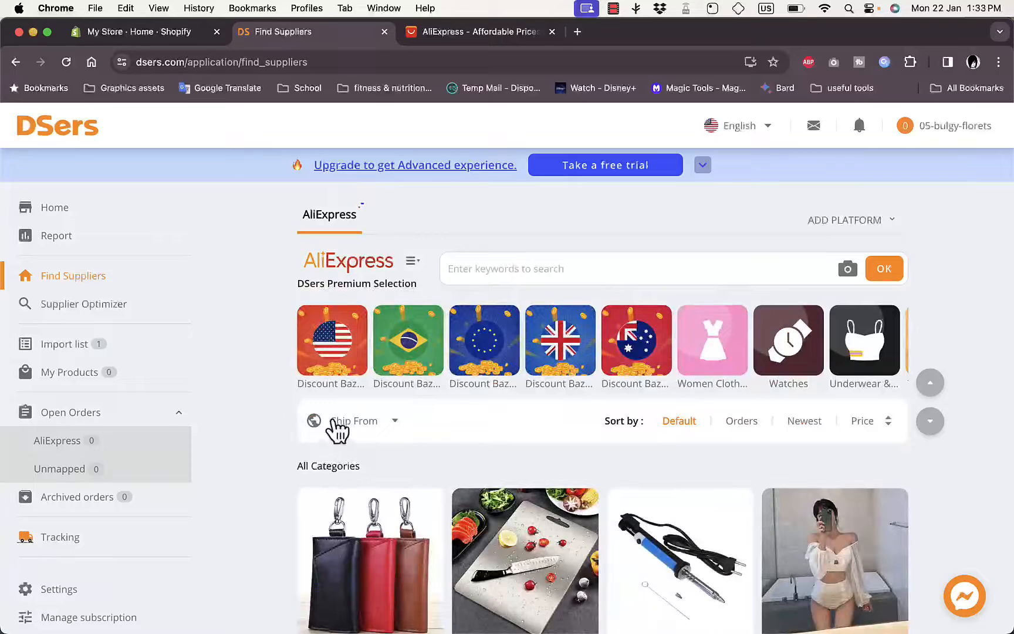
left_click(387, 422)
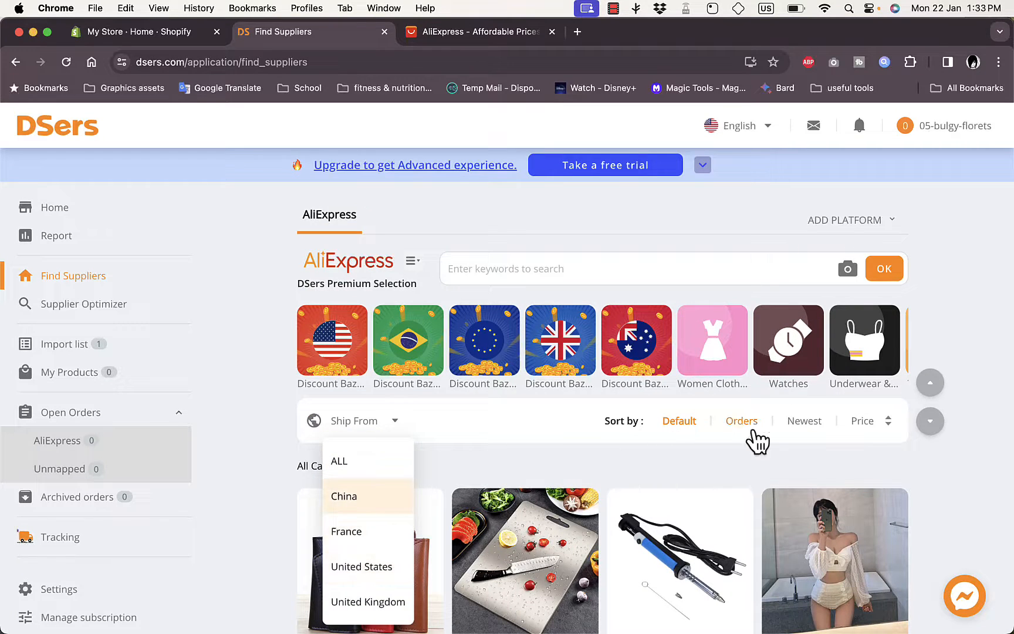
left_click(654, 436)
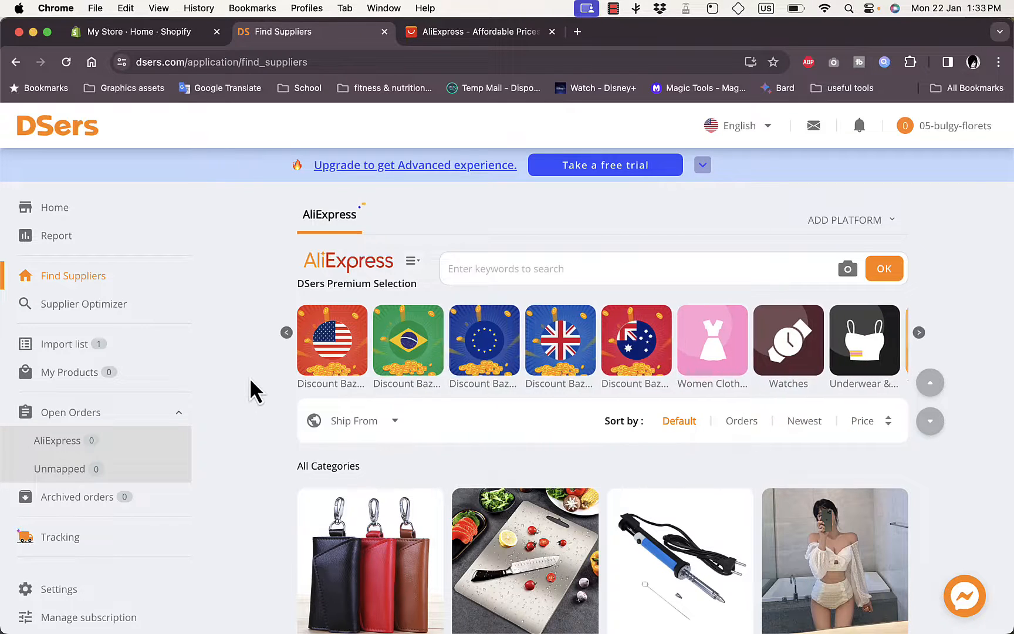
scroll(249, 384, "down", 2)
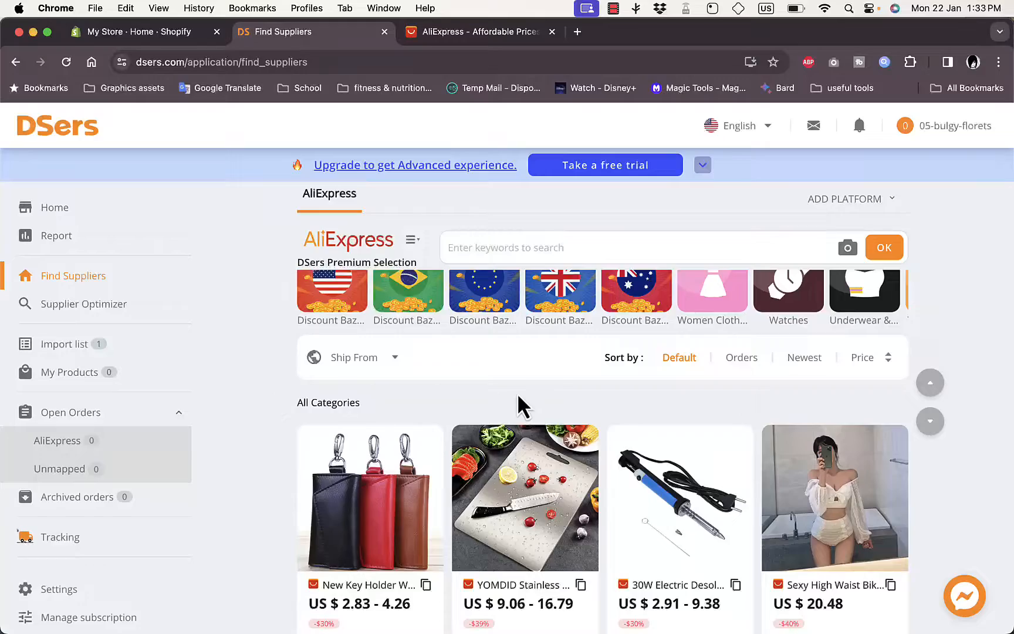
scroll(518, 393, "down", 15)
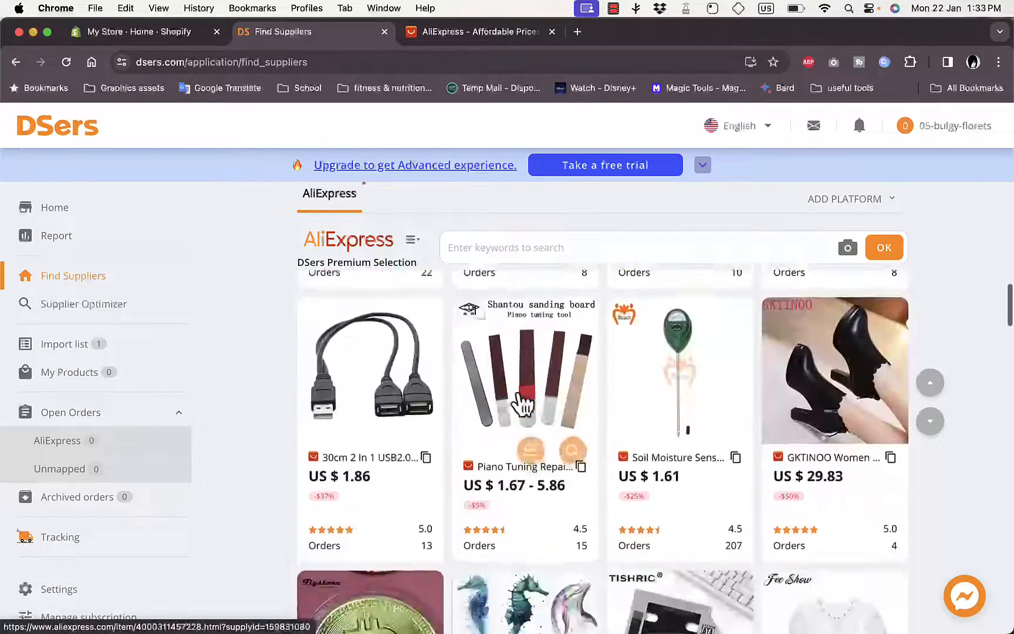
scroll(518, 403, "up", 15)
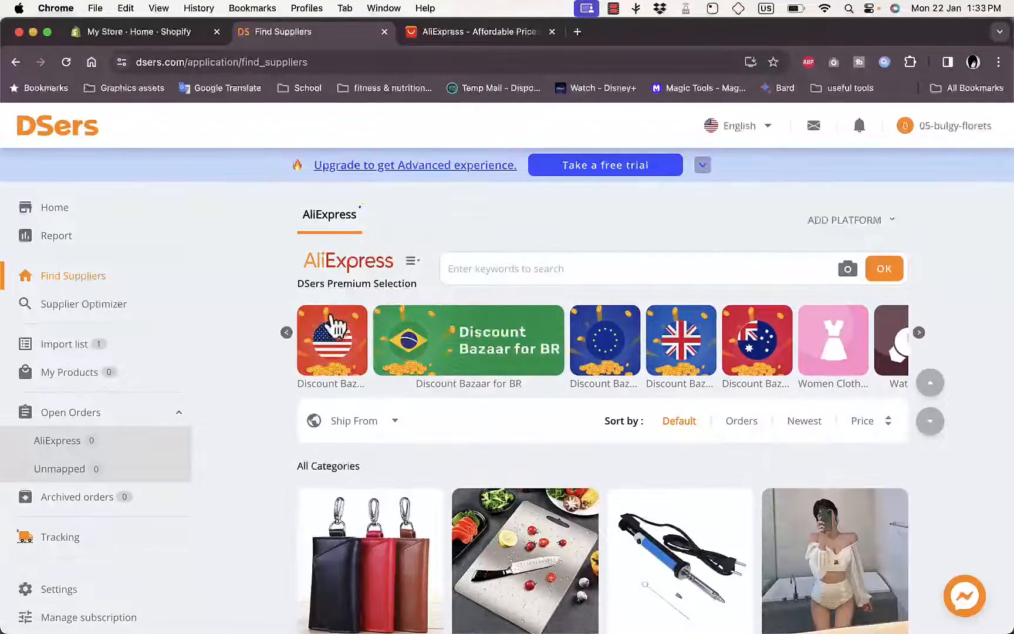
Step: Filter the AliExpress supplier products to the Sports & Entertainment category
left_click(414, 262)
mouse_move(418, 264)
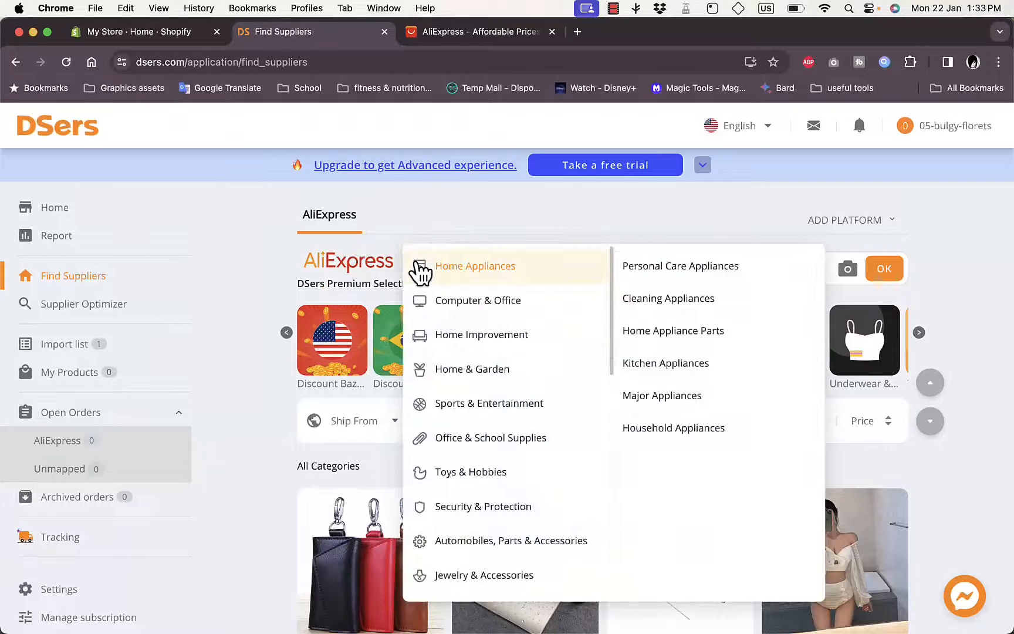
left_click(276, 264)
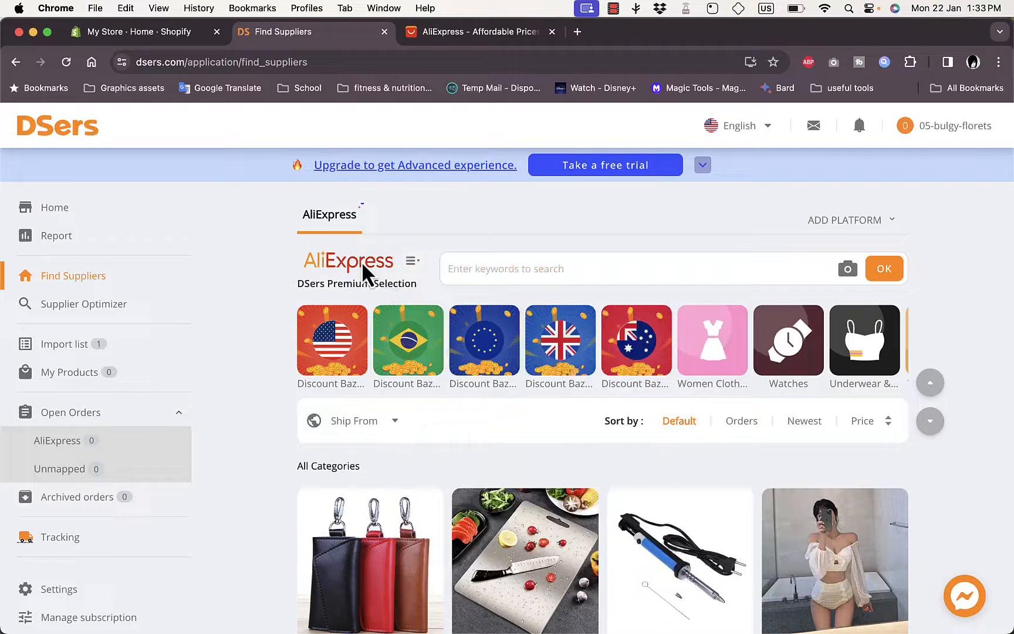
left_click(420, 268)
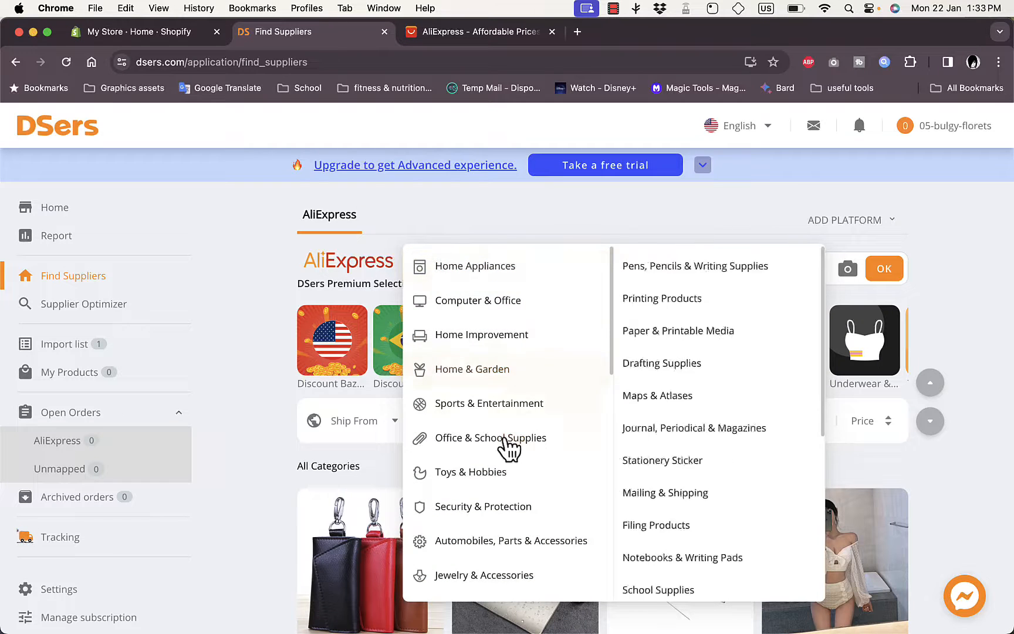
mouse_move(504, 582)
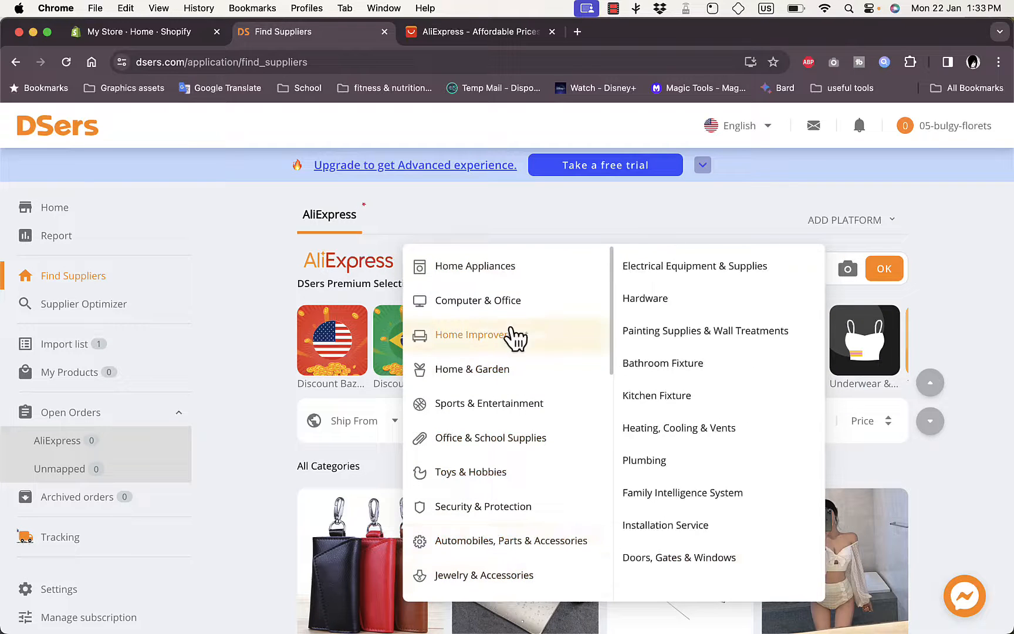
mouse_move(530, 377)
mouse_move(522, 414)
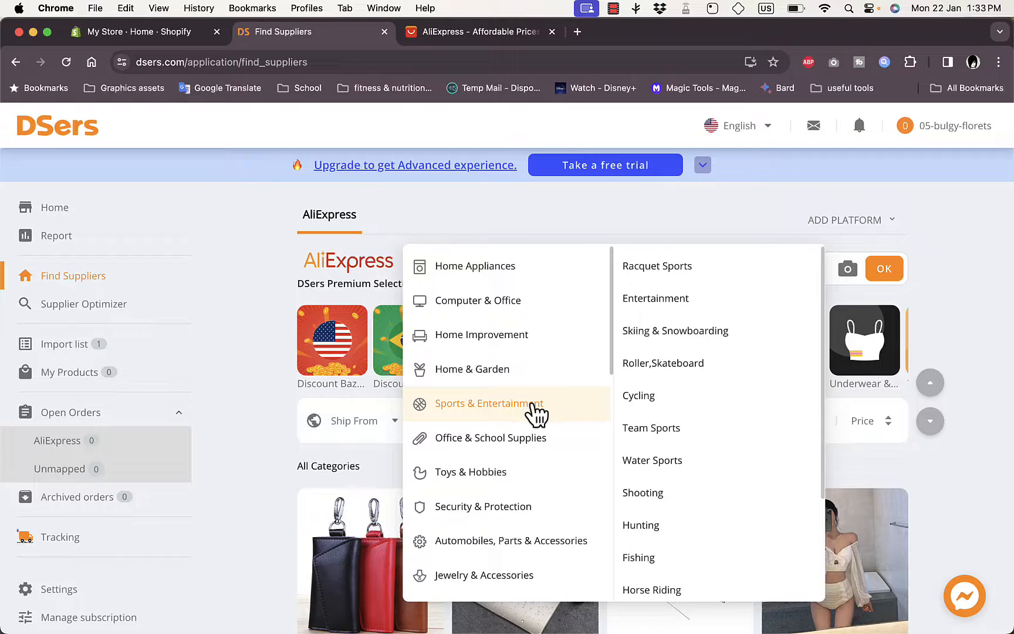
left_click(532, 404)
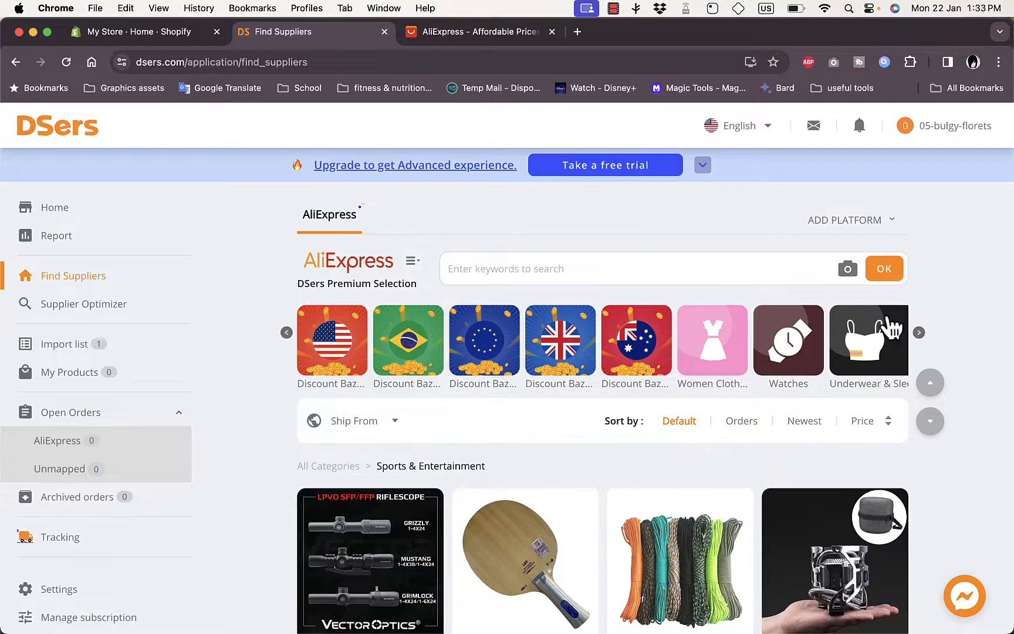
Step: Browse the Sports & Entertainment products and open the black PRO BEROS Fishing Hook listing on AliExpress
scroll(962, 331, "down", 6)
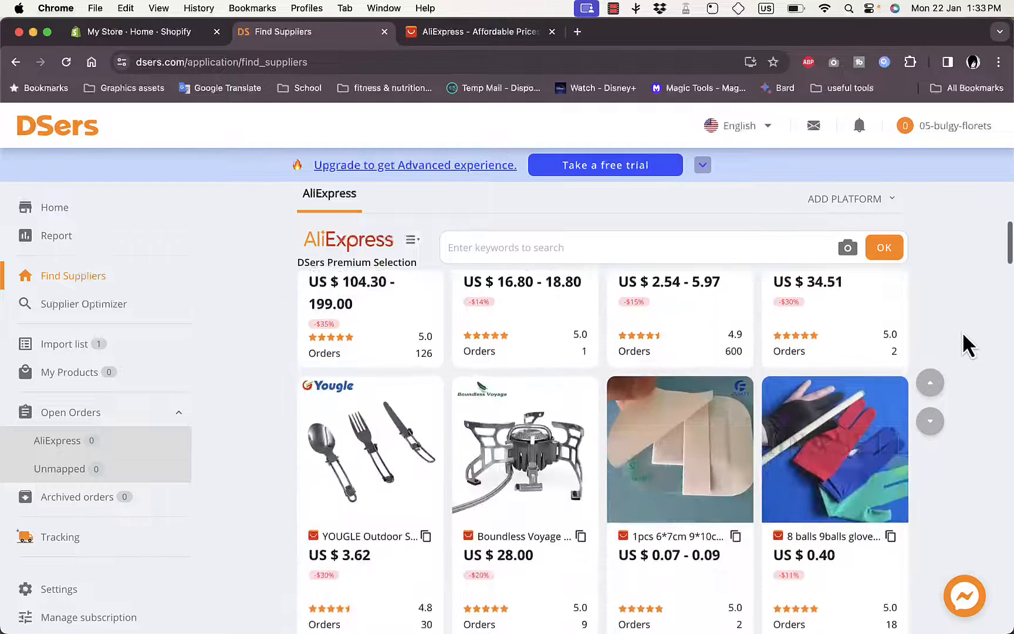
scroll(962, 331, "down", 7)
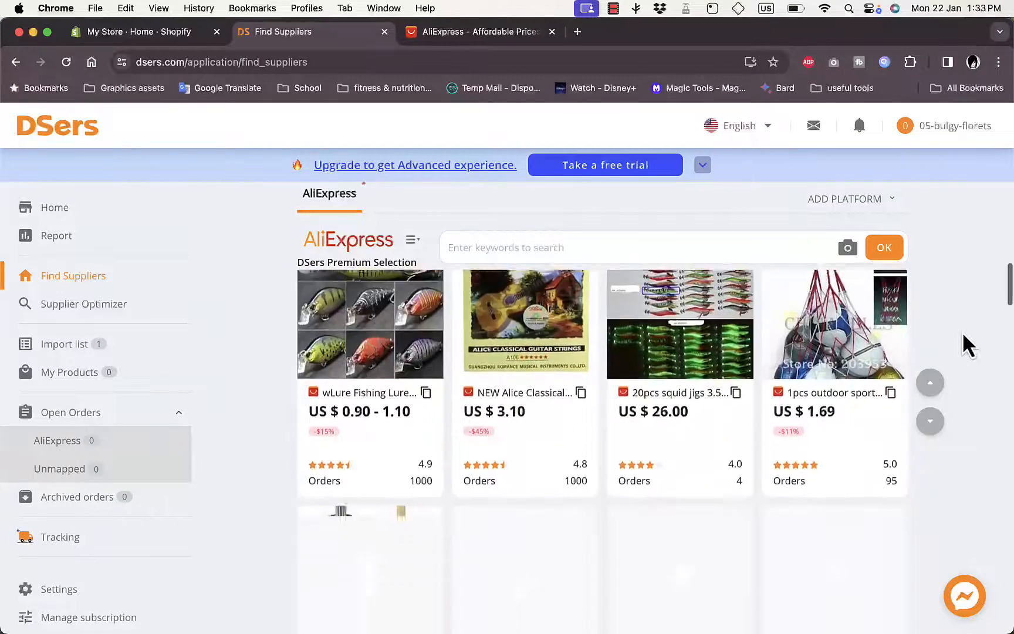
scroll(964, 335, "down", 7)
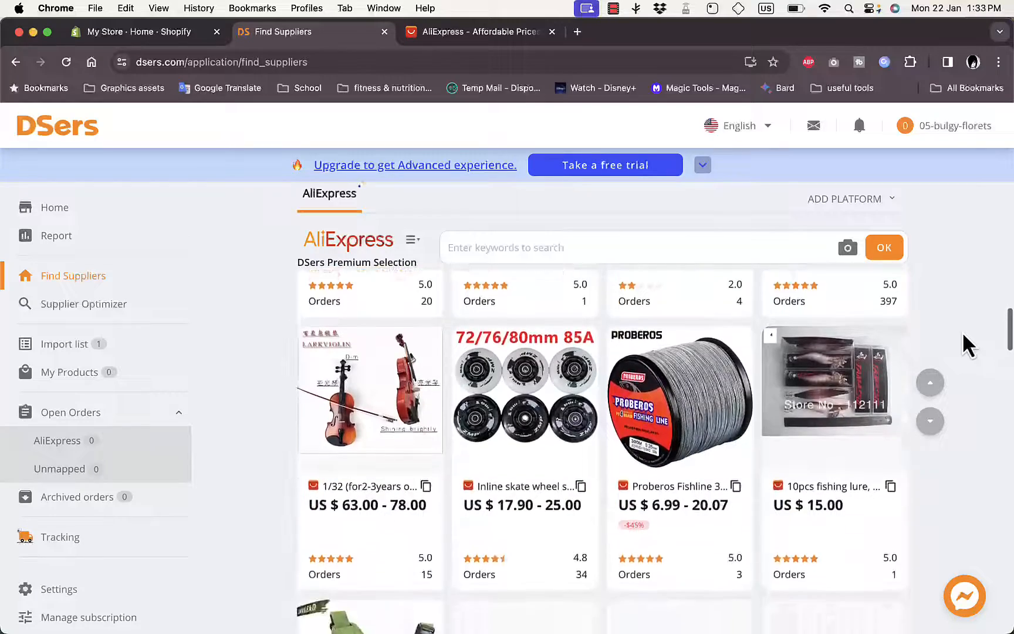
scroll(962, 331, "down", 7)
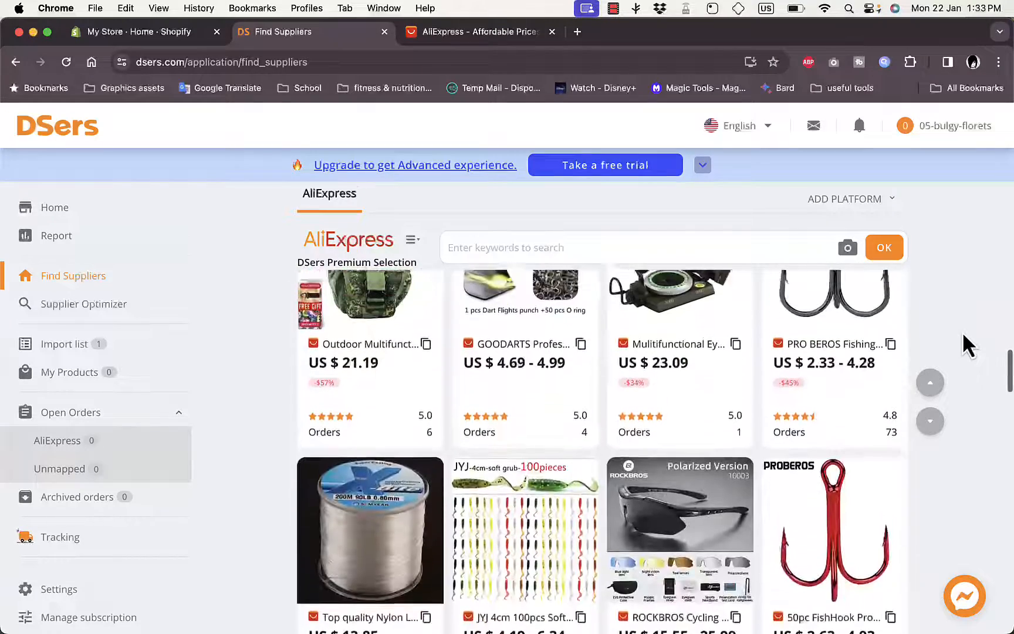
scroll(962, 331, "up", 2)
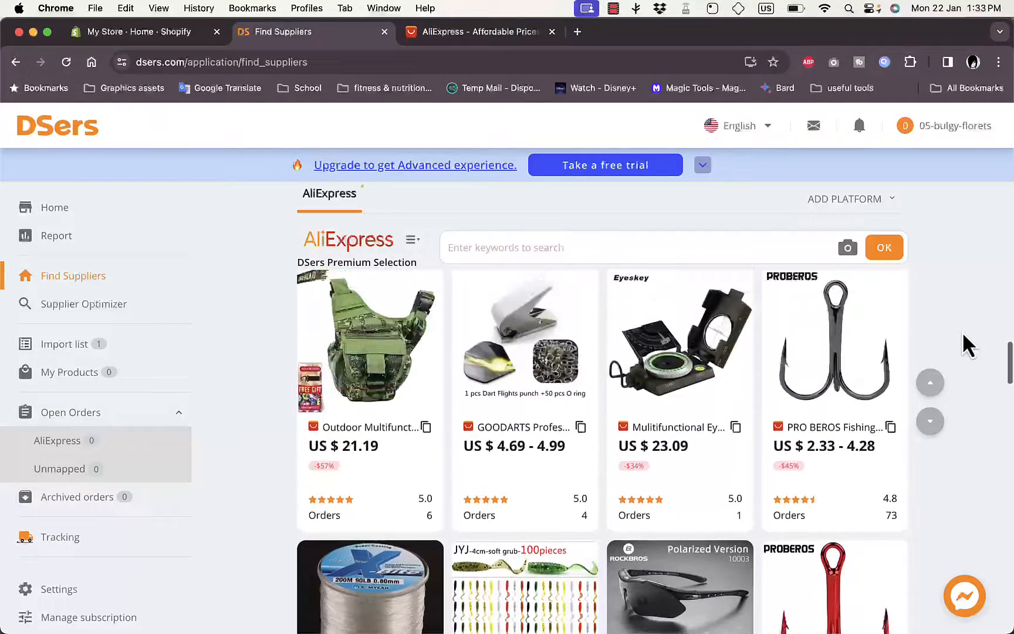
left_click(833, 335)
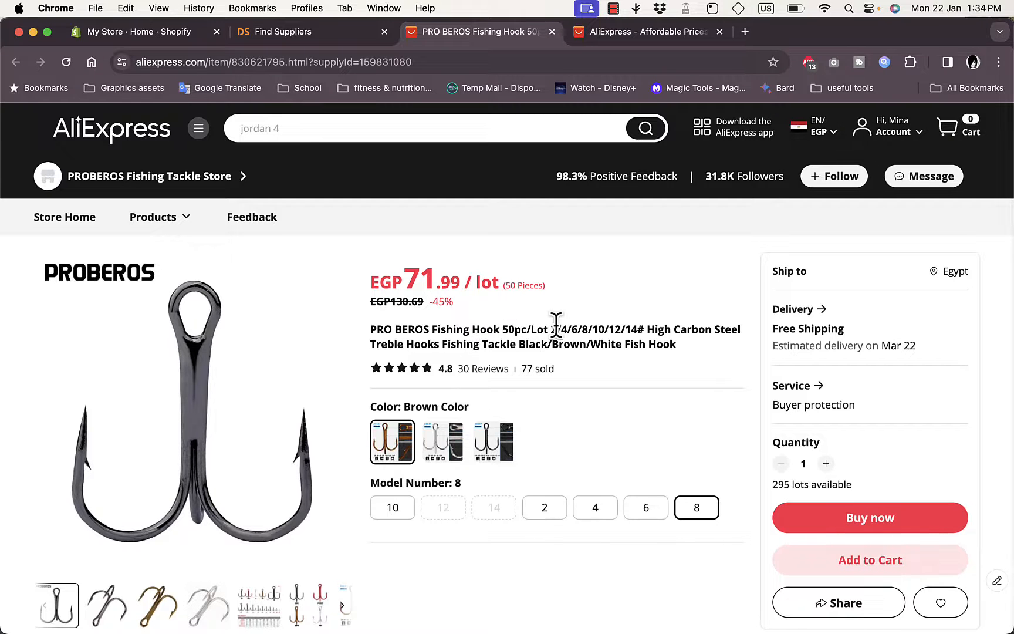
Step: Examine the fishing hook's product page, including its price, color and model options, and related items
scroll(555, 326, "down", 3)
scroll(557, 326, "up", 1)
scroll(556, 326, "down", 5)
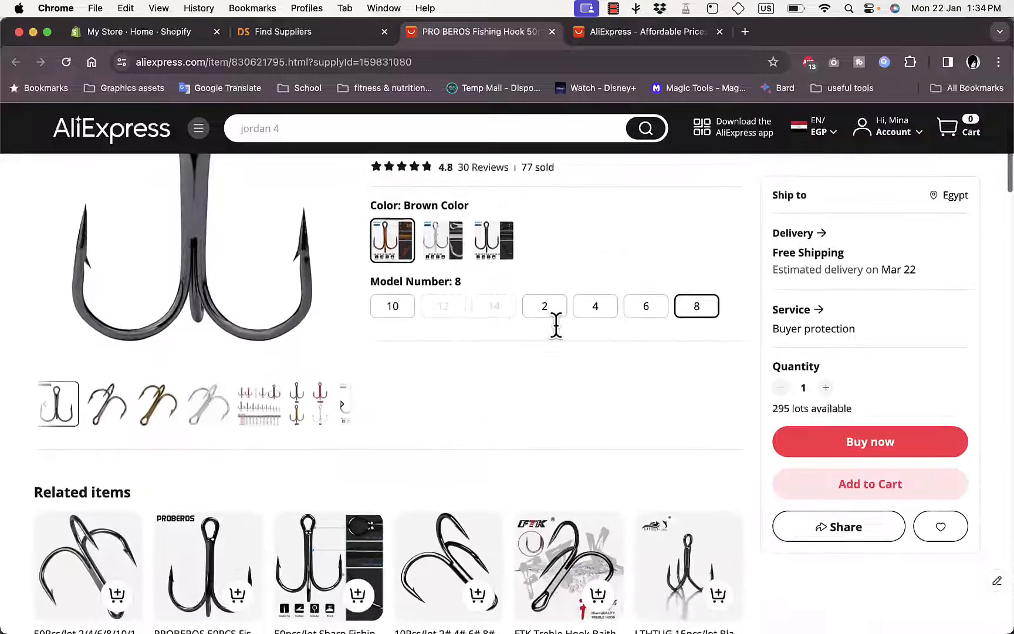
scroll(556, 327, "up", 5)
scroll(557, 365, "down", 2)
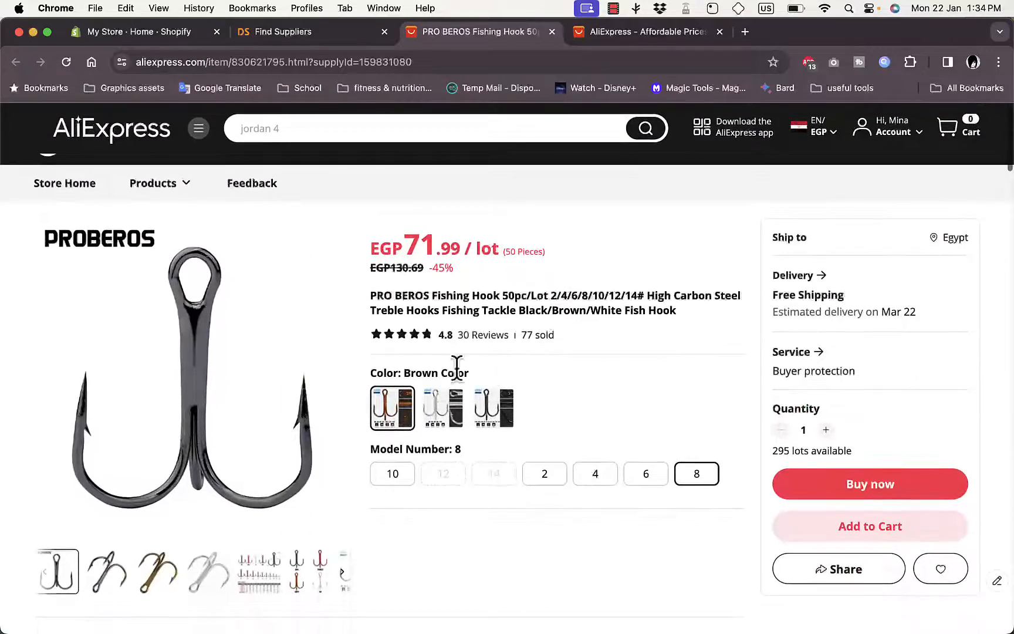
Step: Return to the DSers supplier page, add the black PRO BEROS Fishing Hook to the import list and stay on the page
scroll(624, 322, "up", 2)
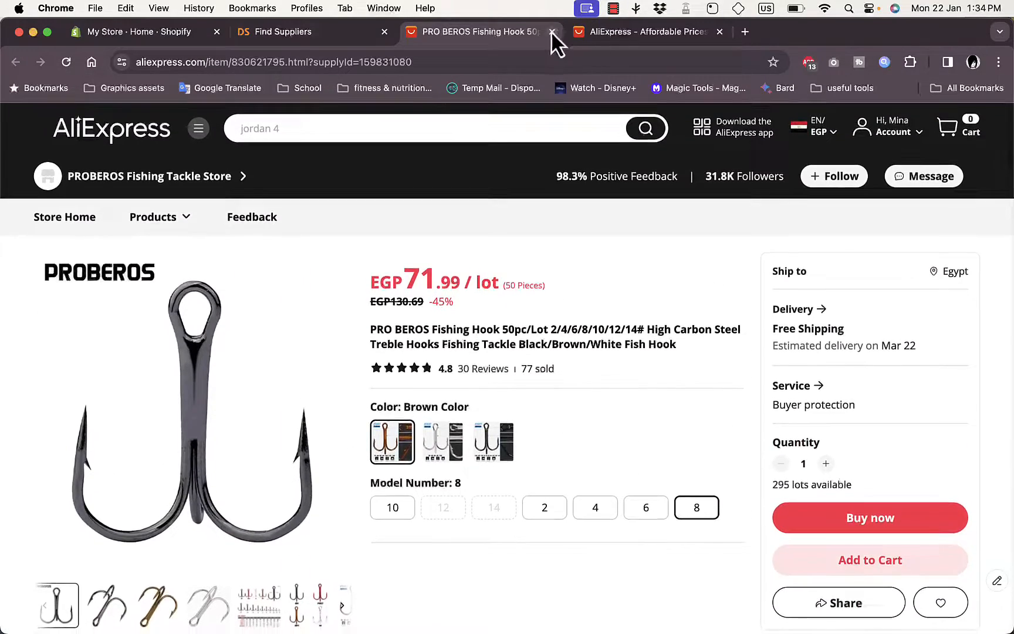
left_click(292, 41)
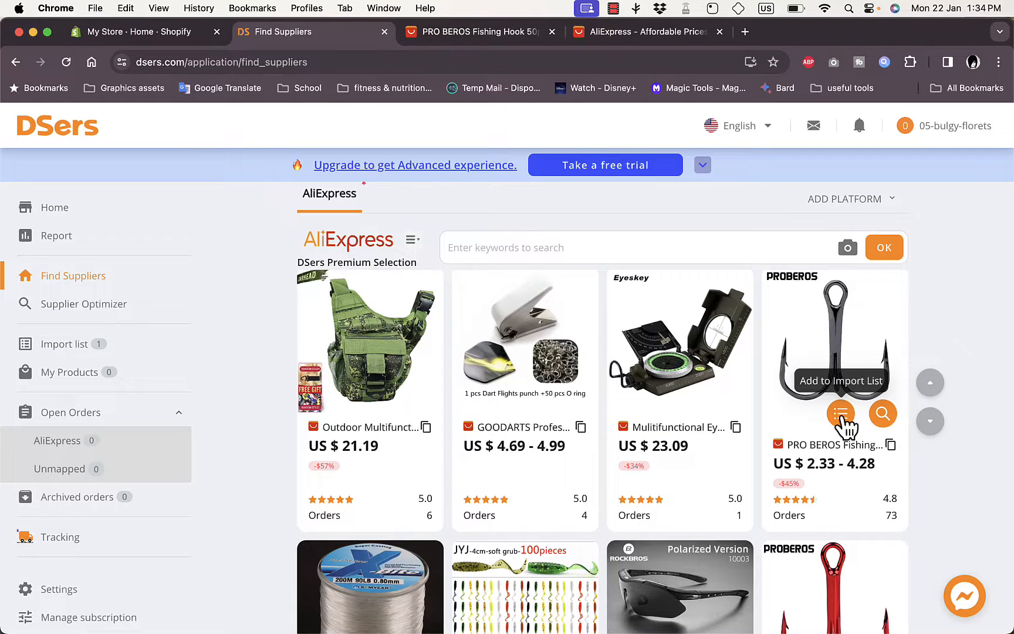
left_click(841, 415)
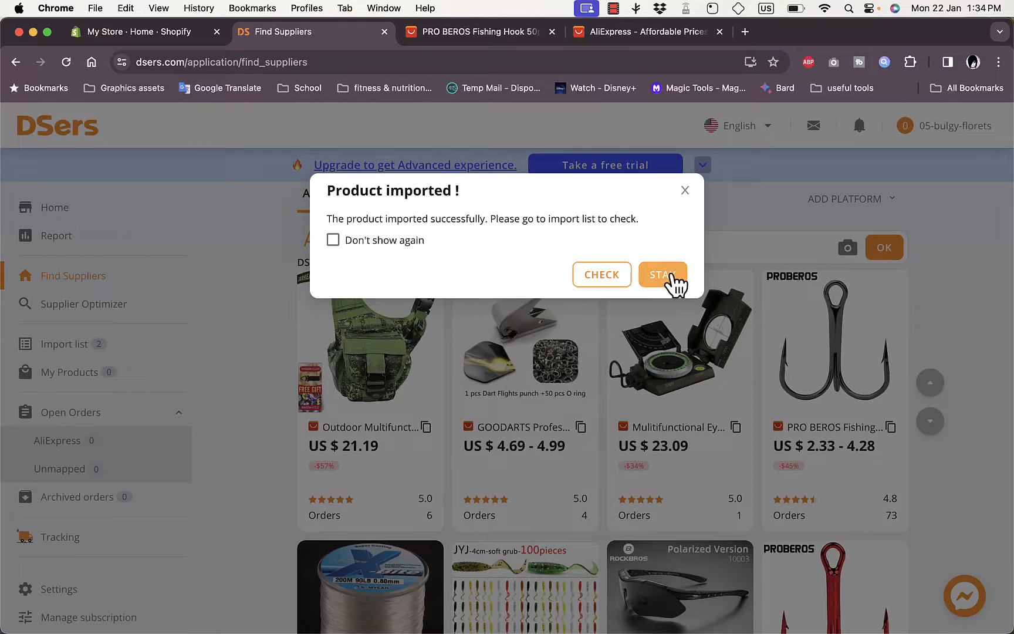
left_click(672, 276)
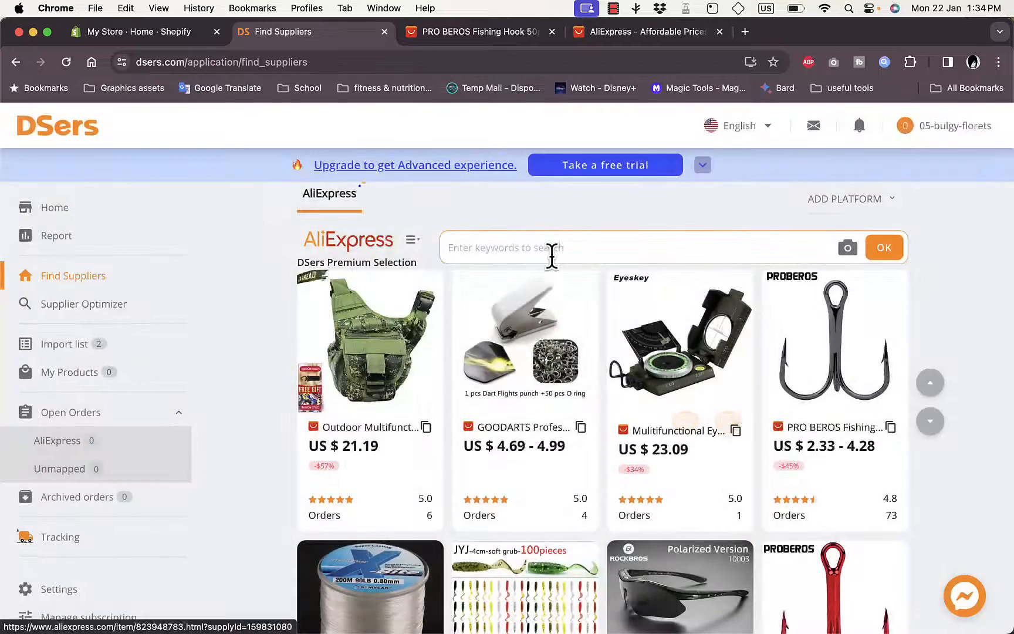
Step: Find the blue and black 2 Meters Red Violet rope, add it to the import list and stay on the supplier page
scroll(550, 254, "down", 5)
scroll(552, 257, "down", 3)
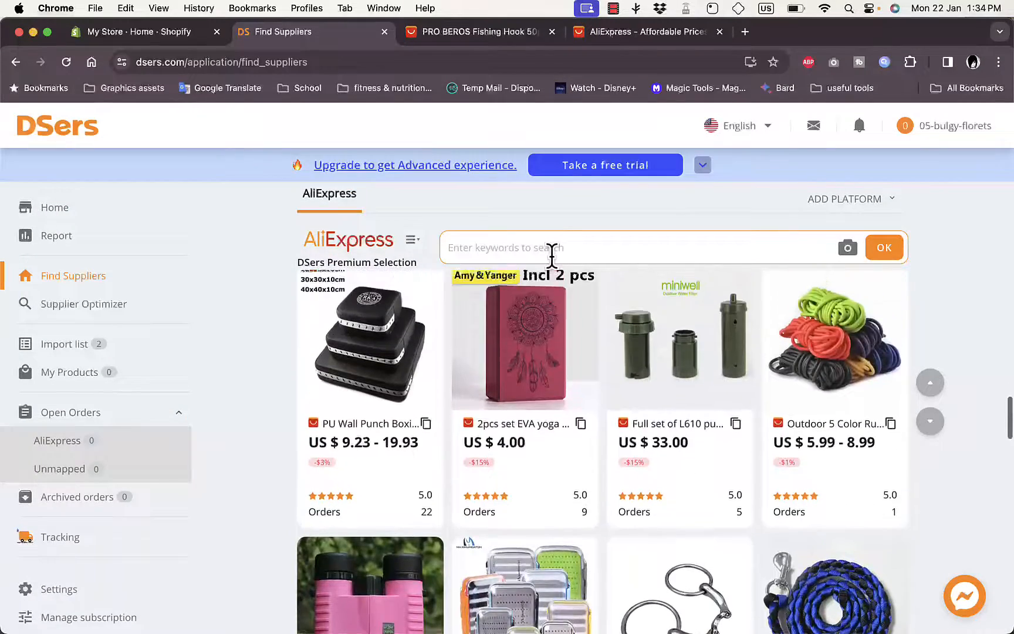
mouse_move(797, 389)
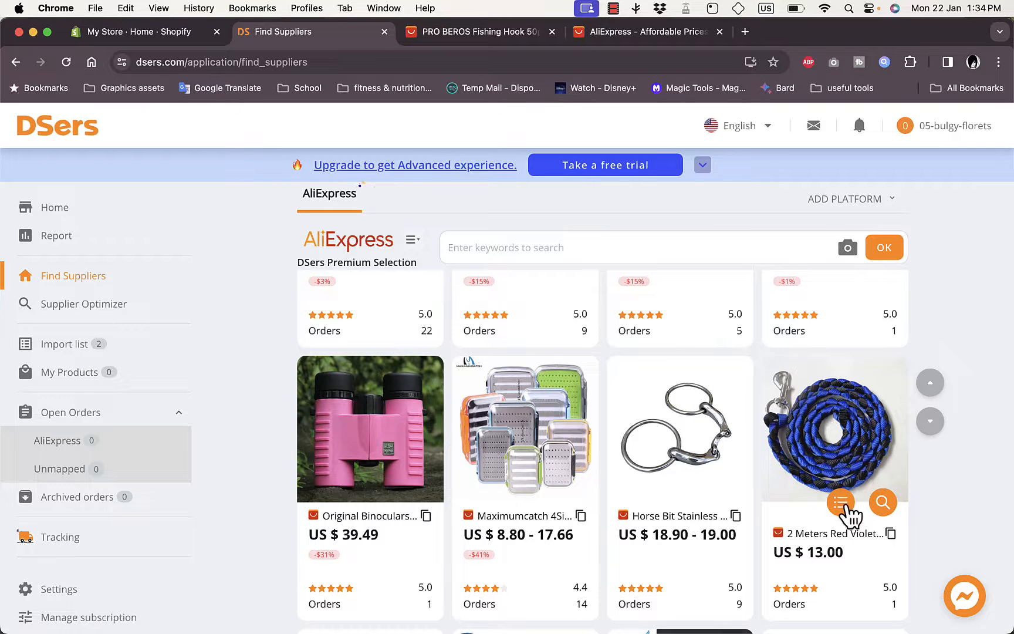
left_click(846, 508)
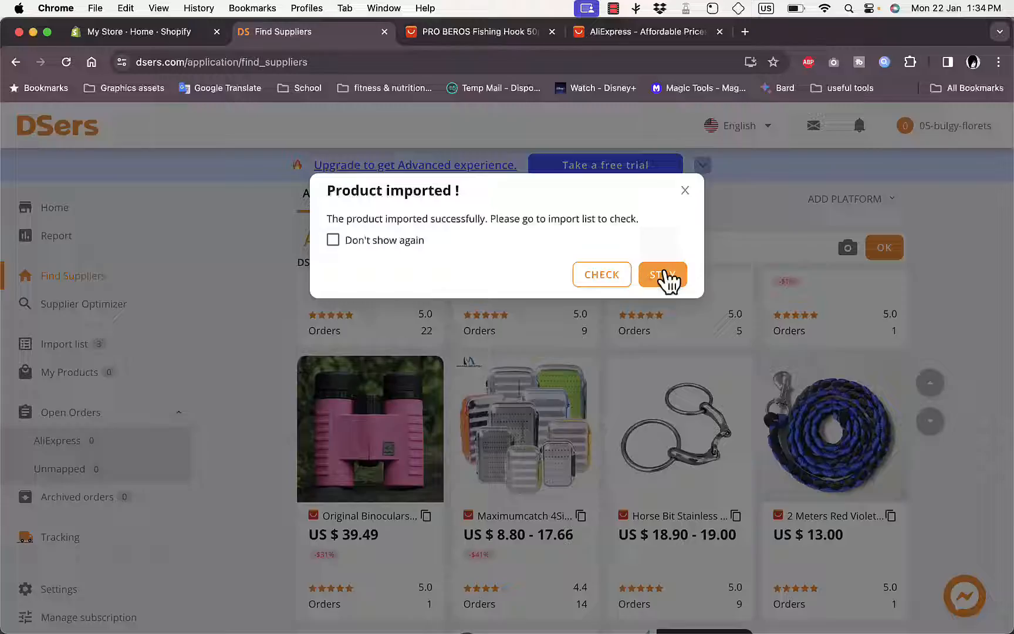
left_click(665, 276)
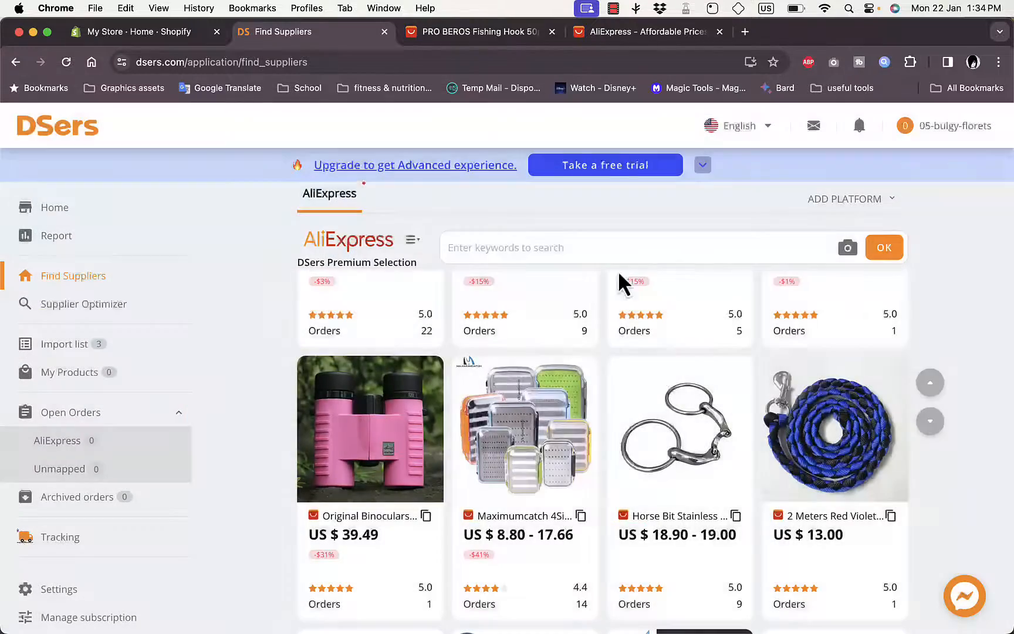
Step: Switch to the AliExpress home page and look through its deals, shopping categories and recommended products
scroll(544, 294, "up", 10)
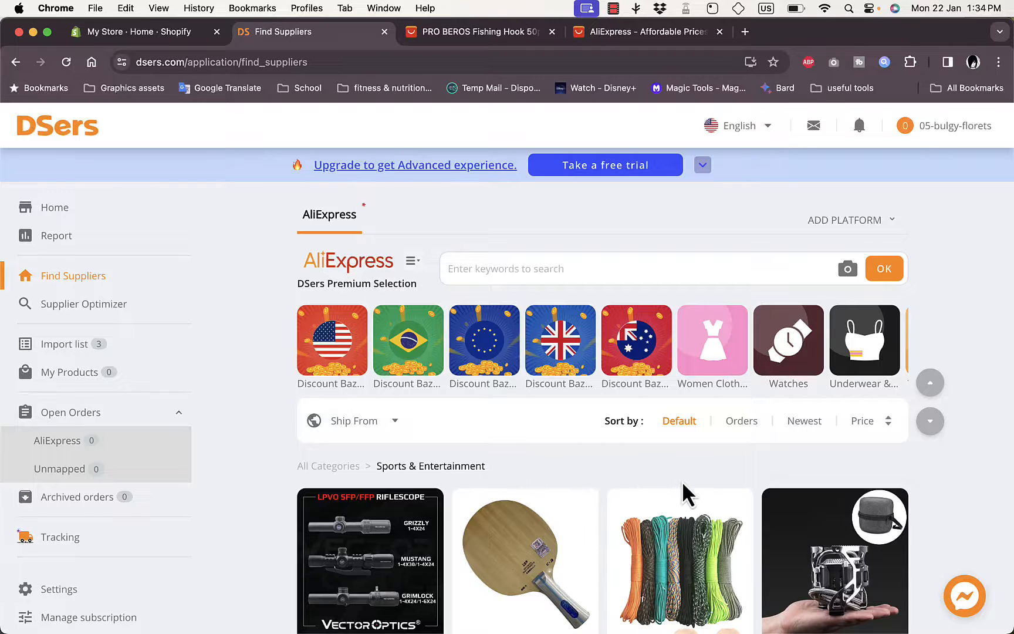
left_click(645, 34)
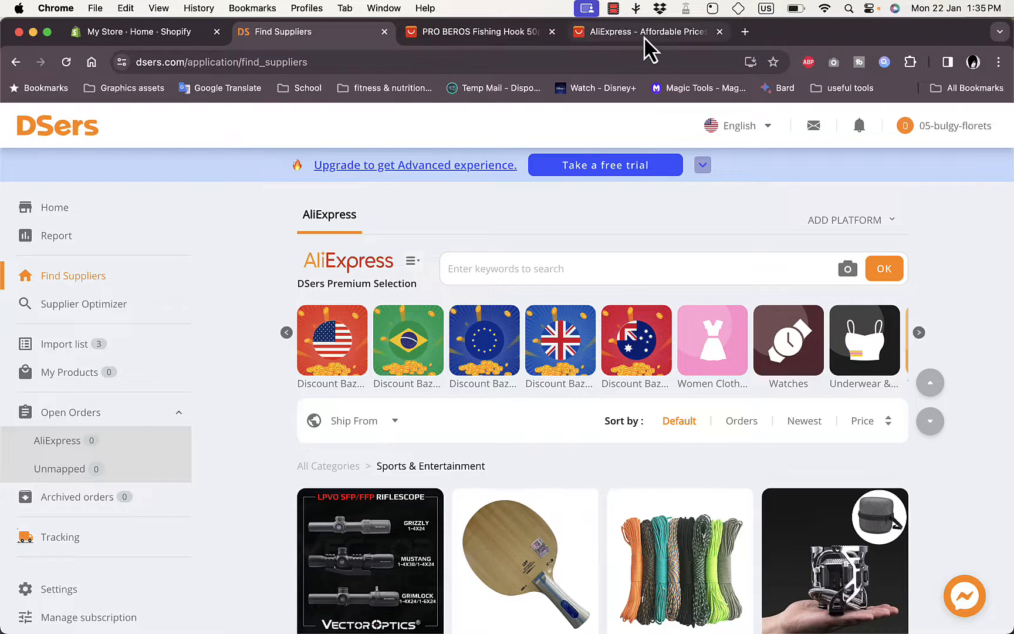
scroll(571, 310, "down", 6)
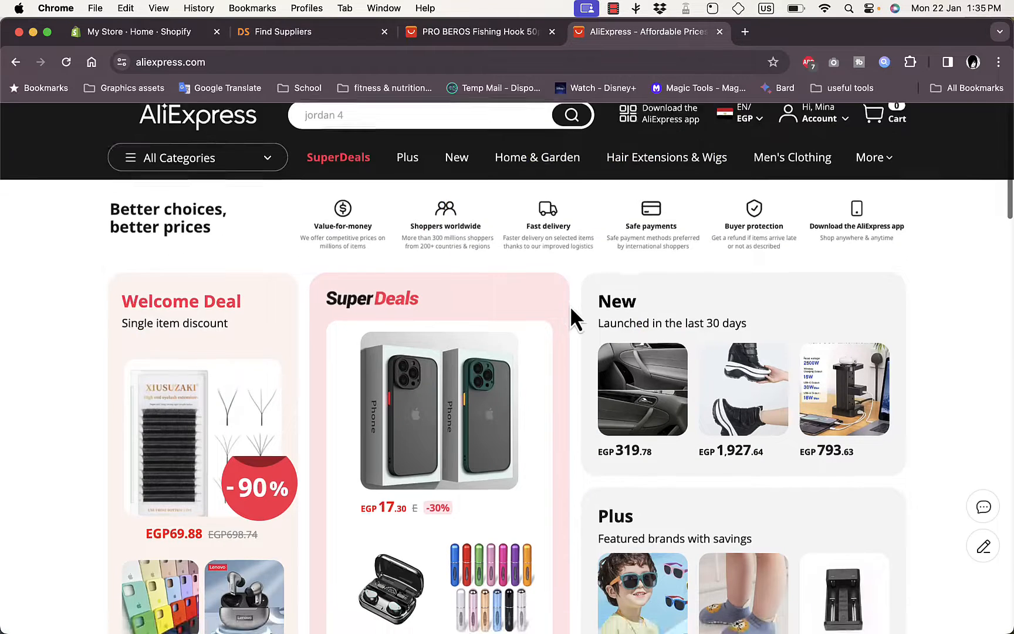
scroll(571, 310, "down", 10)
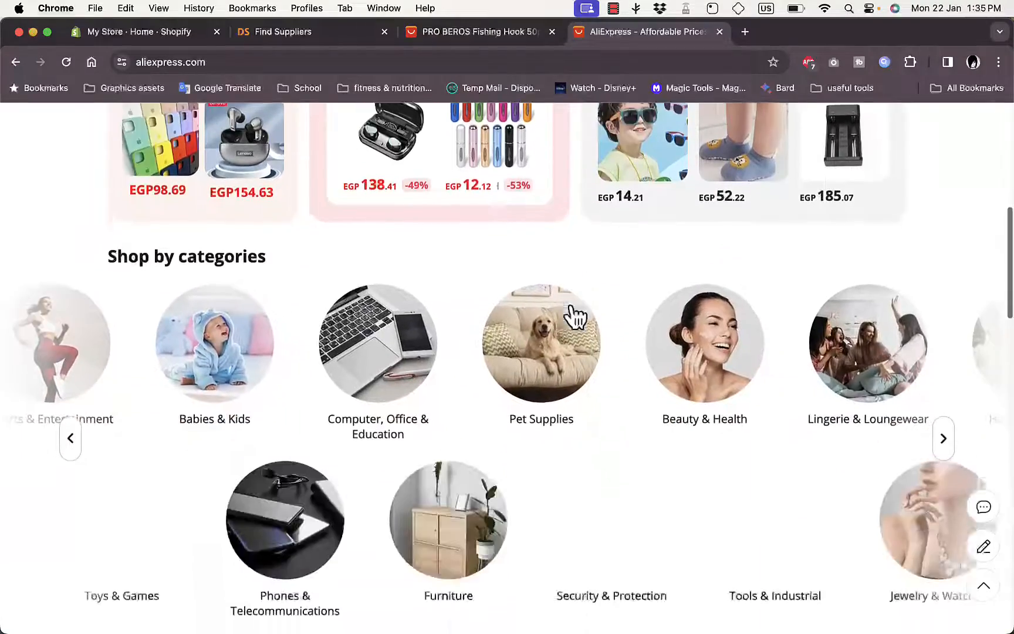
scroll(575, 317, "down", 4)
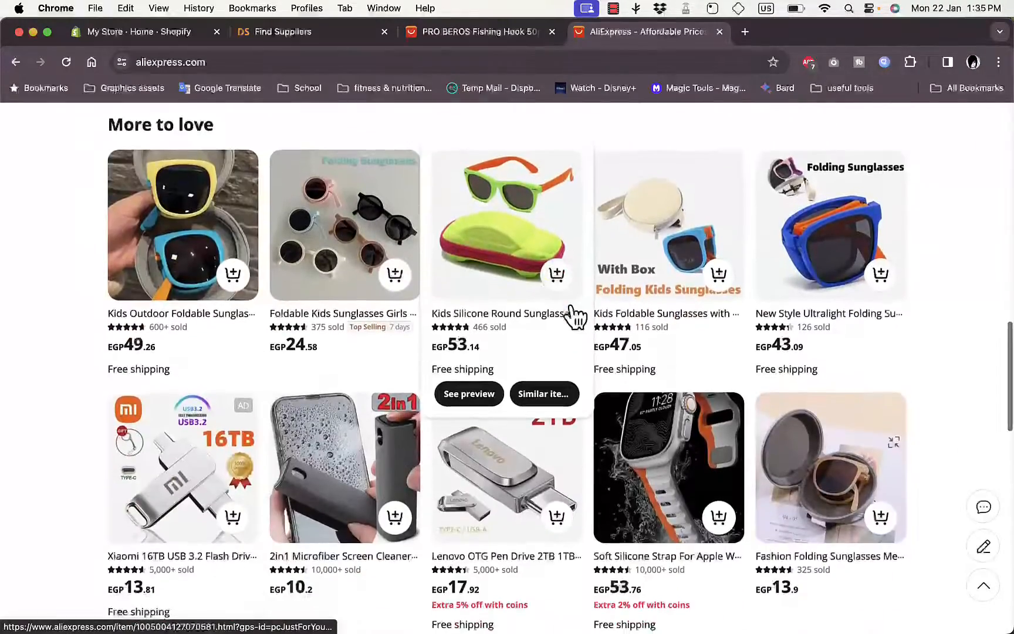
scroll(572, 316, "up", 15)
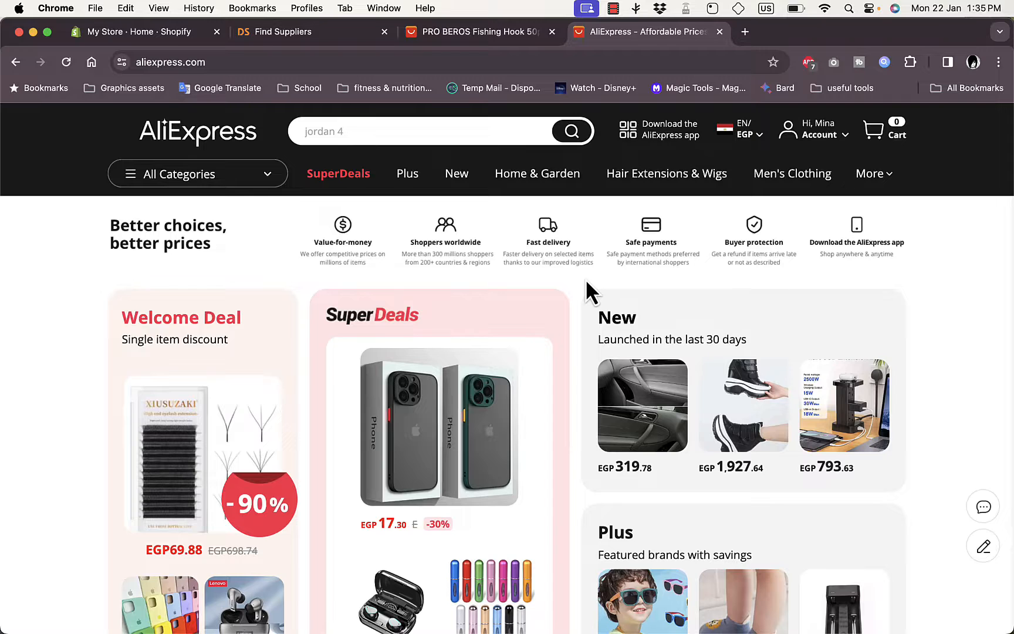
Step: Close the fishing hook's AliExpress page, return to DSers and open the import list
left_click(486, 31)
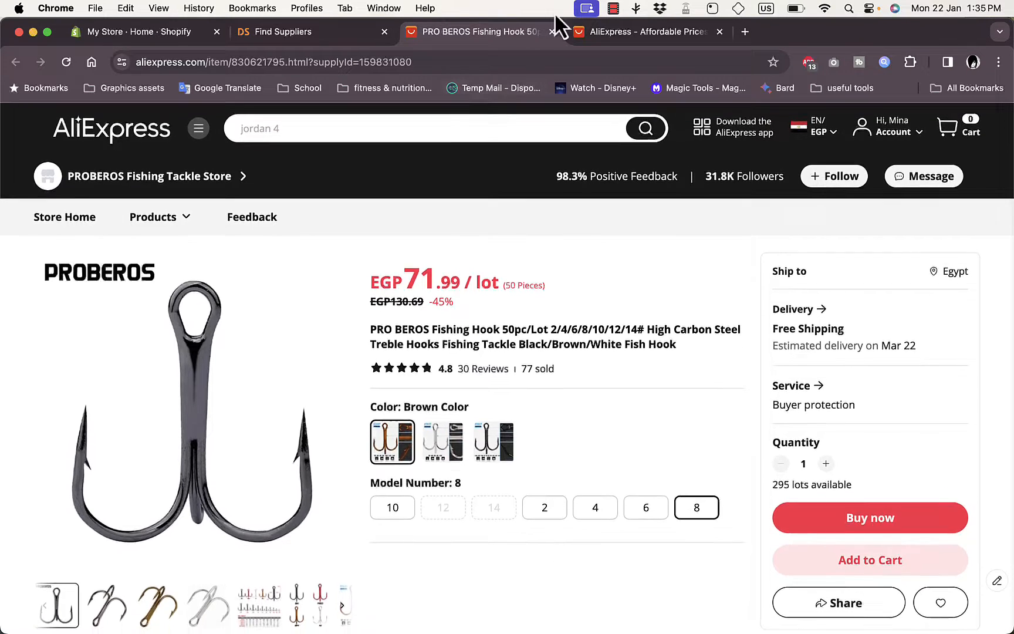
left_click(552, 32)
left_click(340, 33)
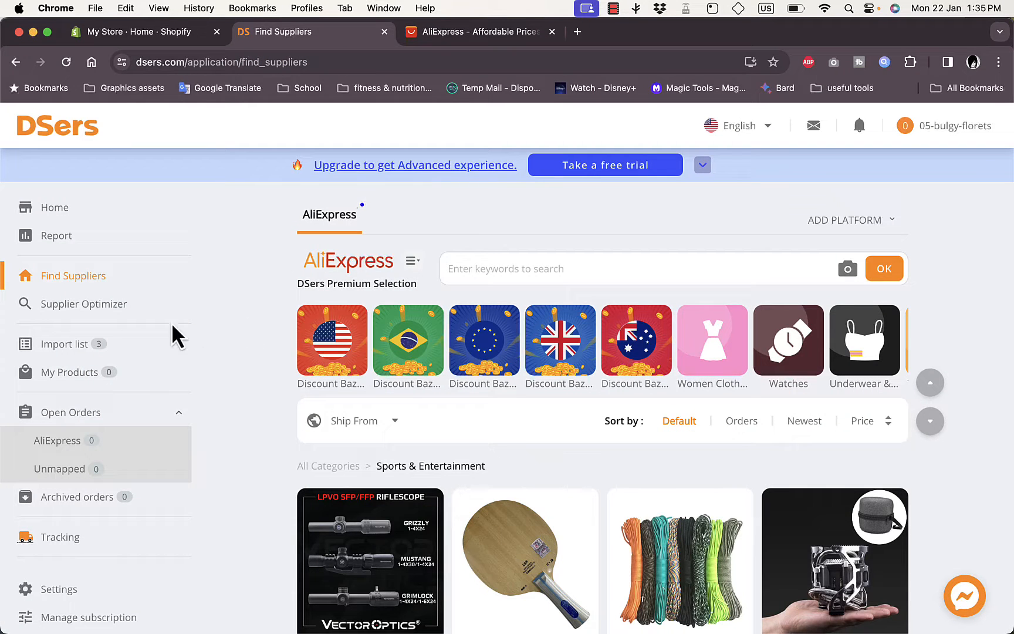
left_click(68, 347)
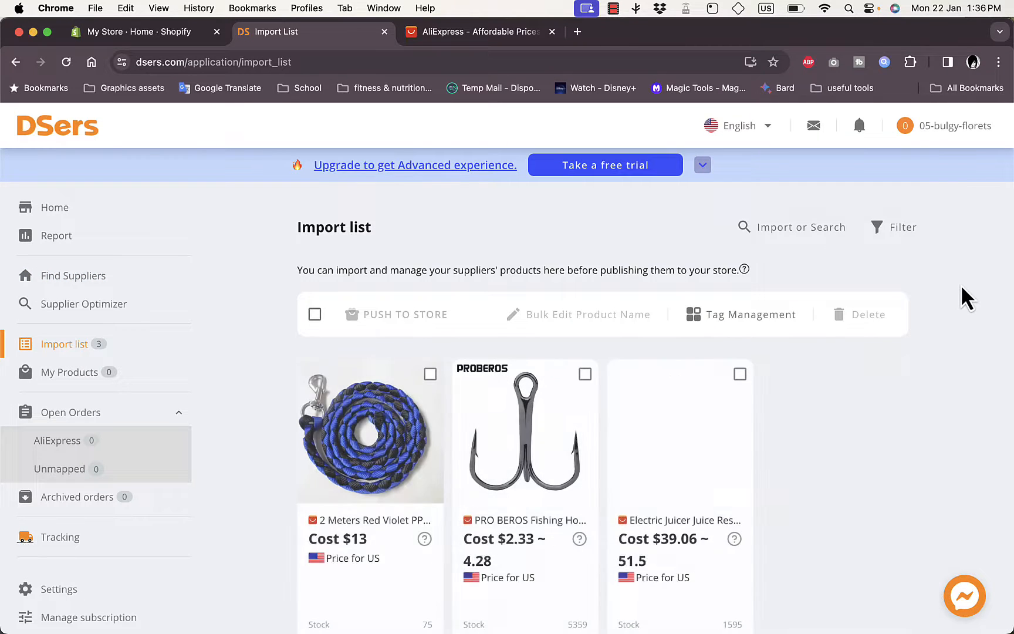
Step: Select all products in the import list and deselect the juicer, fishing hook and rope one by one
scroll(967, 297, "down", 3)
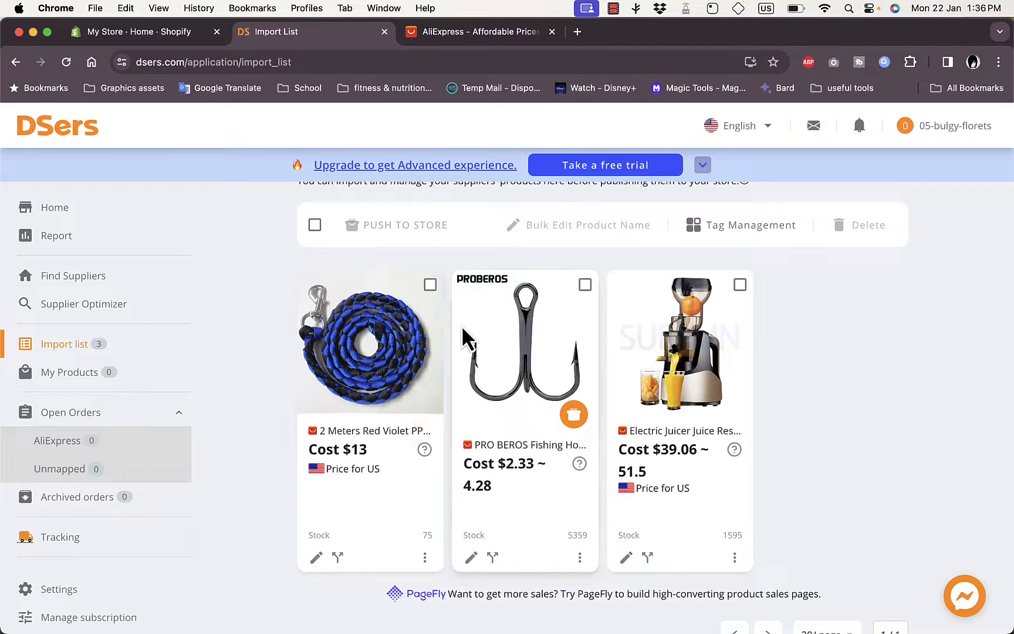
scroll(423, 346, "up", 1)
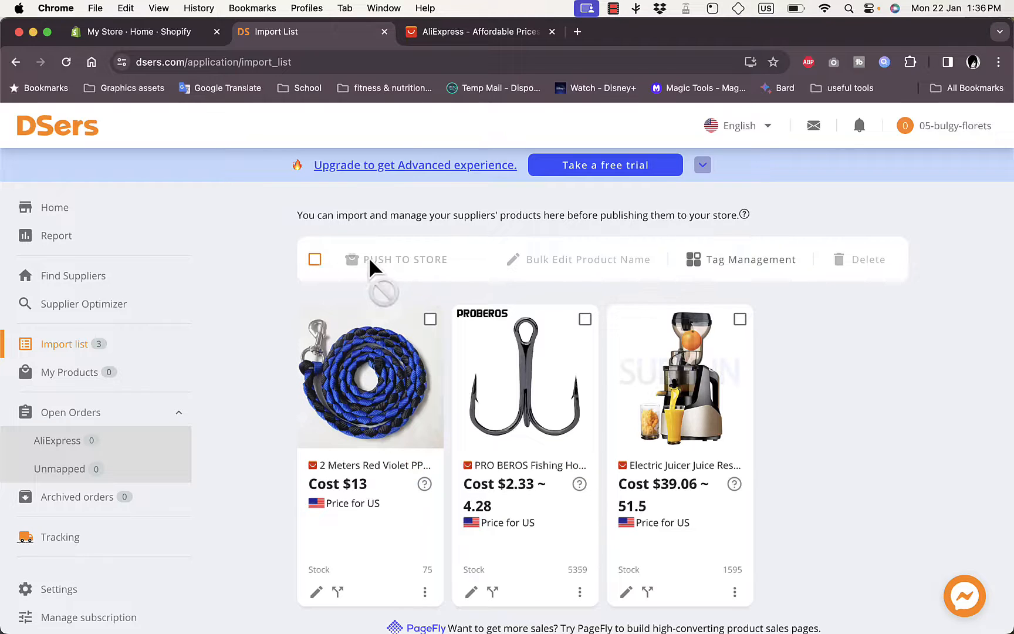
left_click(316, 259)
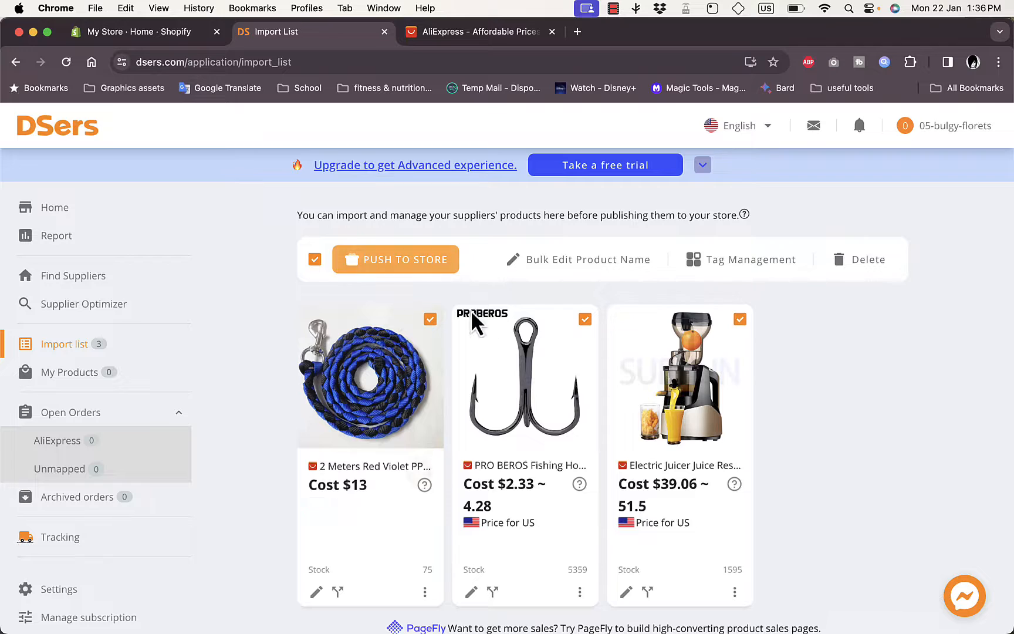
left_click(740, 320)
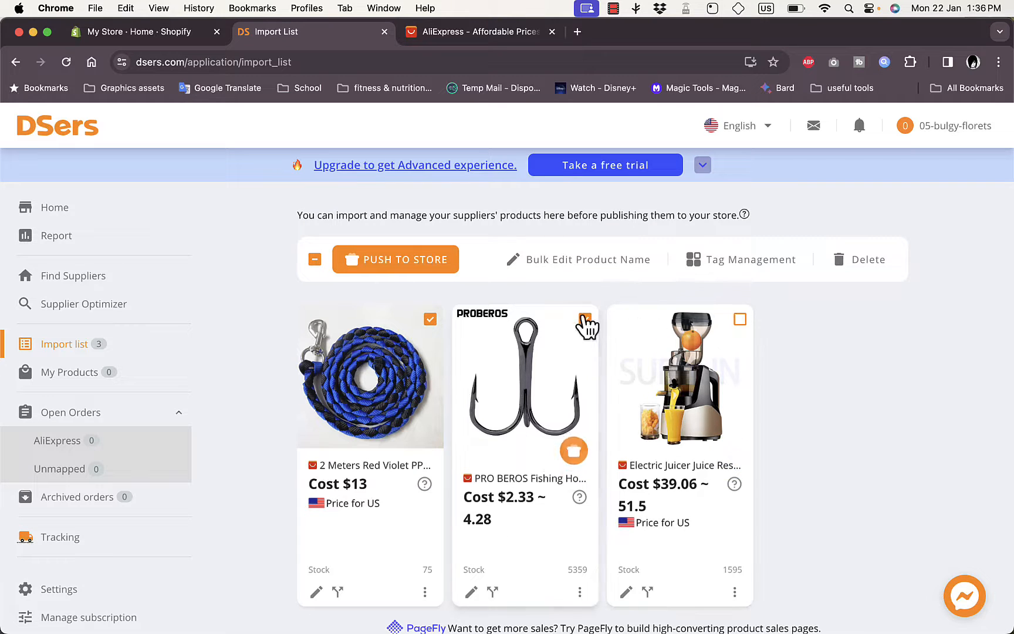
left_click(585, 320)
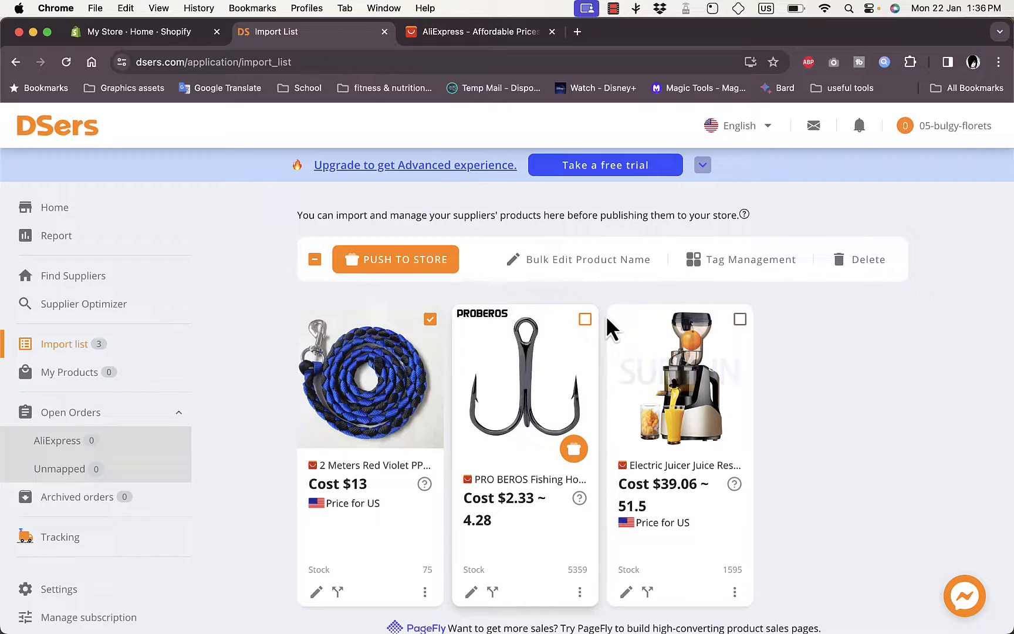
left_click(431, 320)
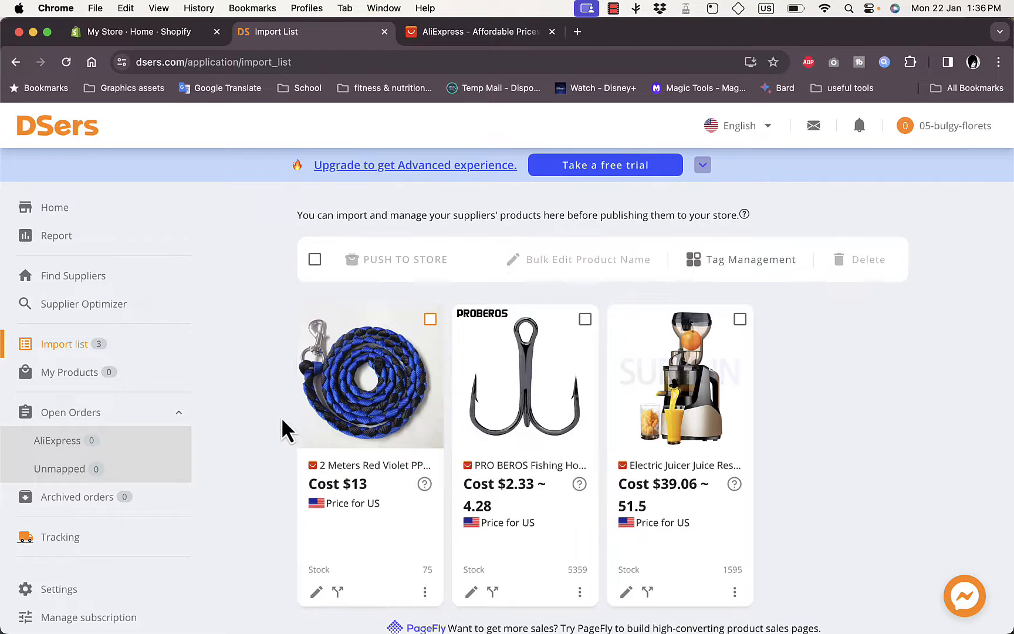
Step: Examine the imported product cards, including their costs, stock and editing options
scroll(283, 426, "down", 3)
scroll(283, 431, "up", 3)
scroll(283, 430, "up", 2)
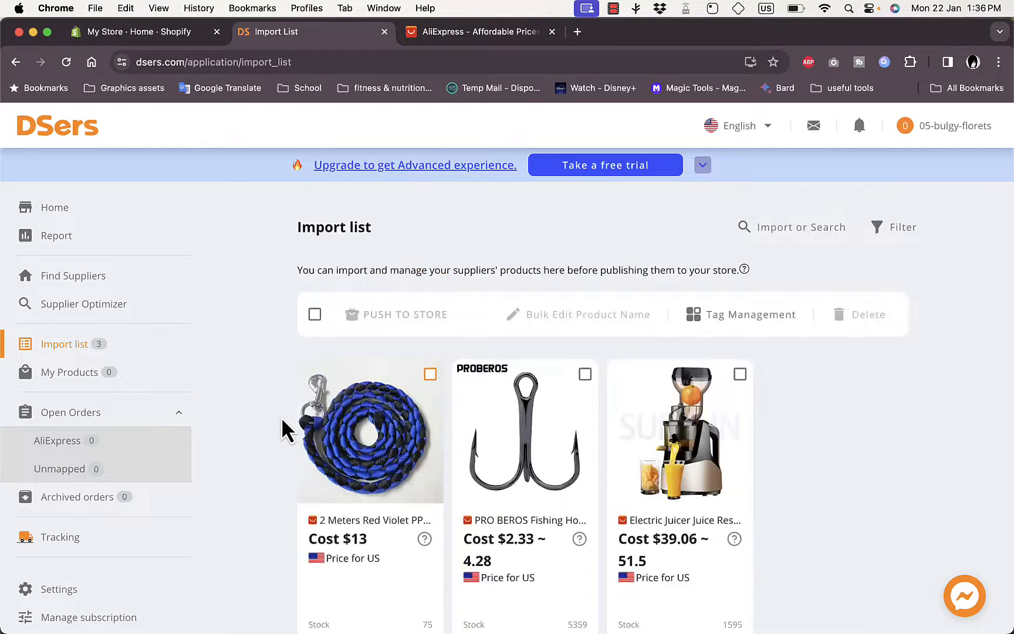
scroll(283, 431, "down", 1)
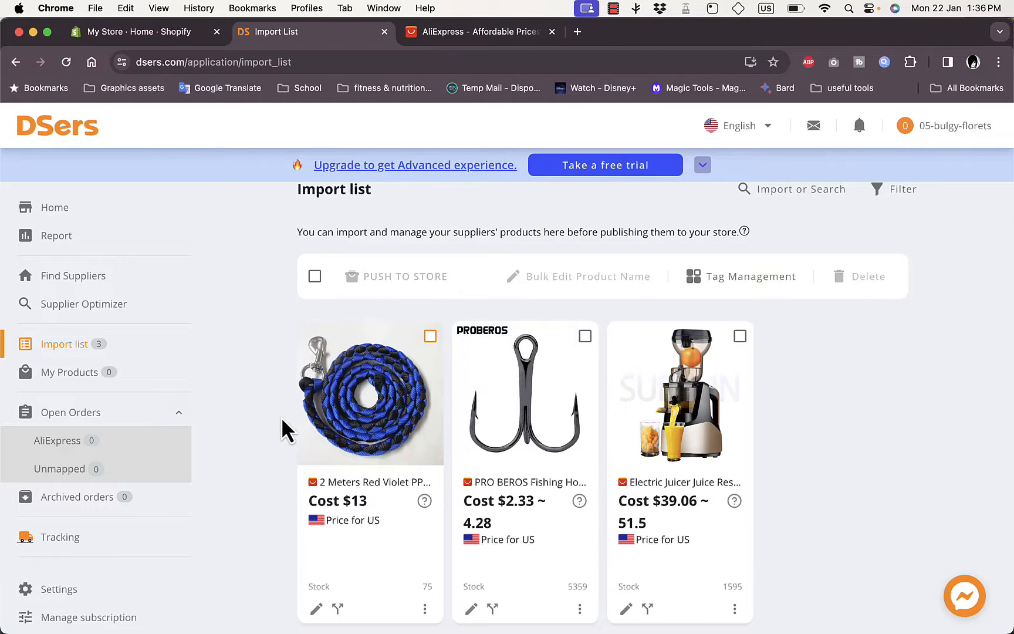
scroll(283, 430, "down", 1)
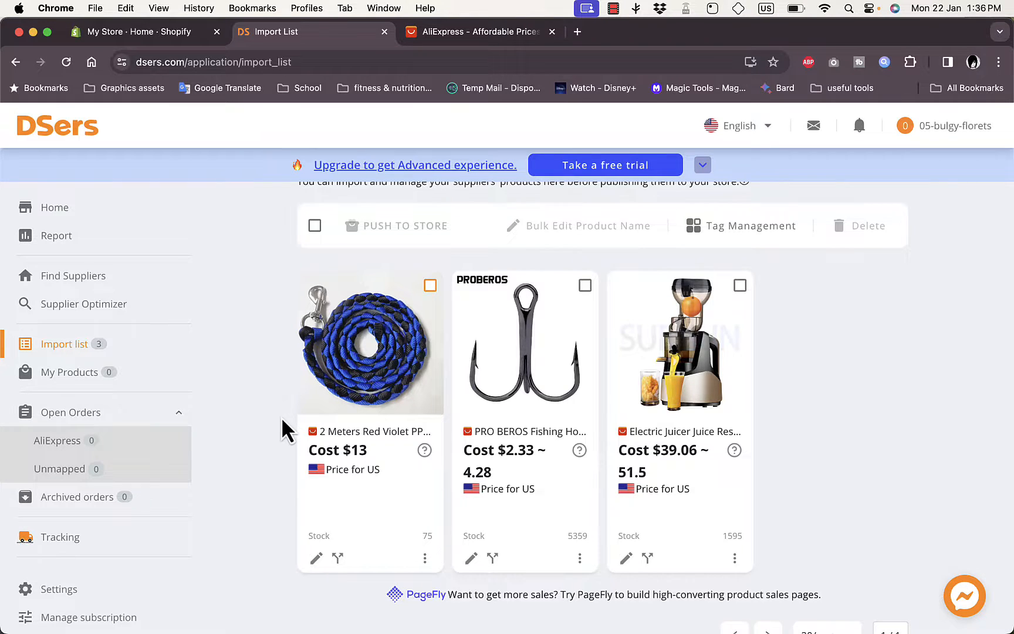
scroll(283, 431, "down", 2)
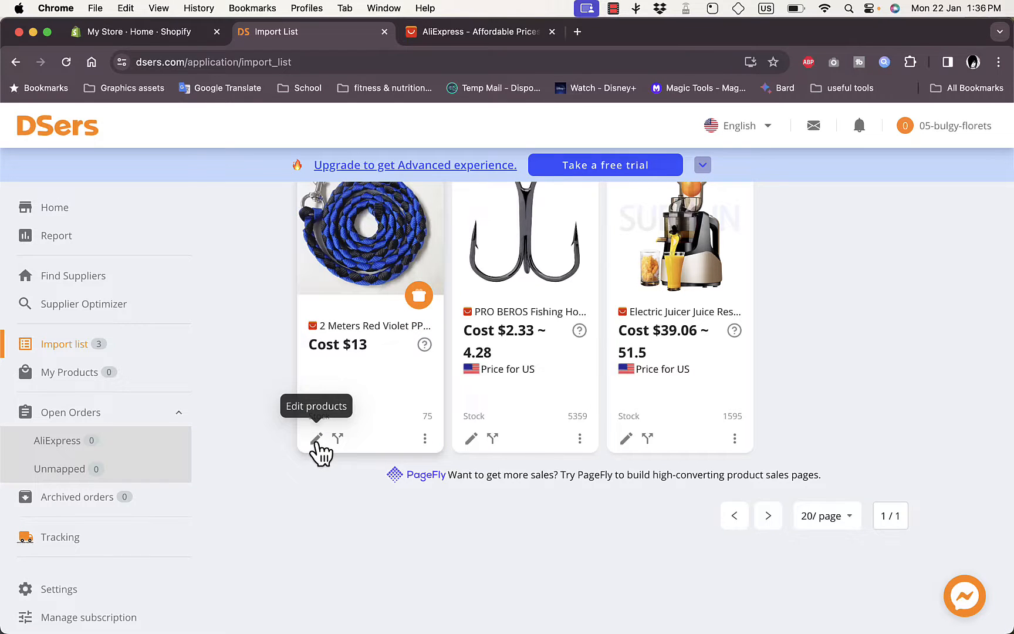
scroll(278, 415, "up", 4)
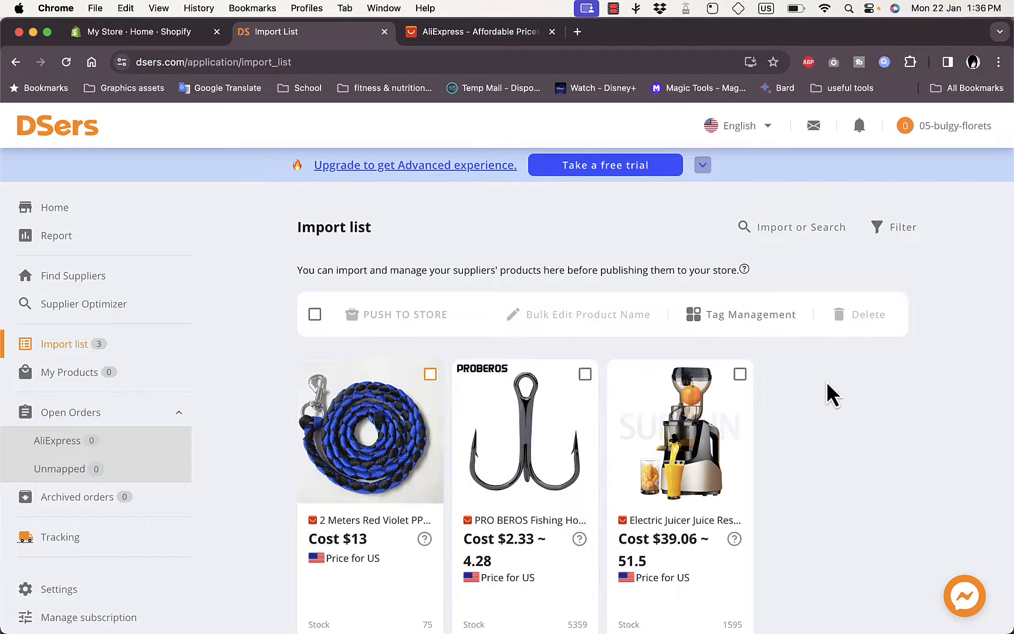
Step: Open the blue and black rope's product details for editing and change its title to "2m rope"
scroll(831, 396, "down", 3)
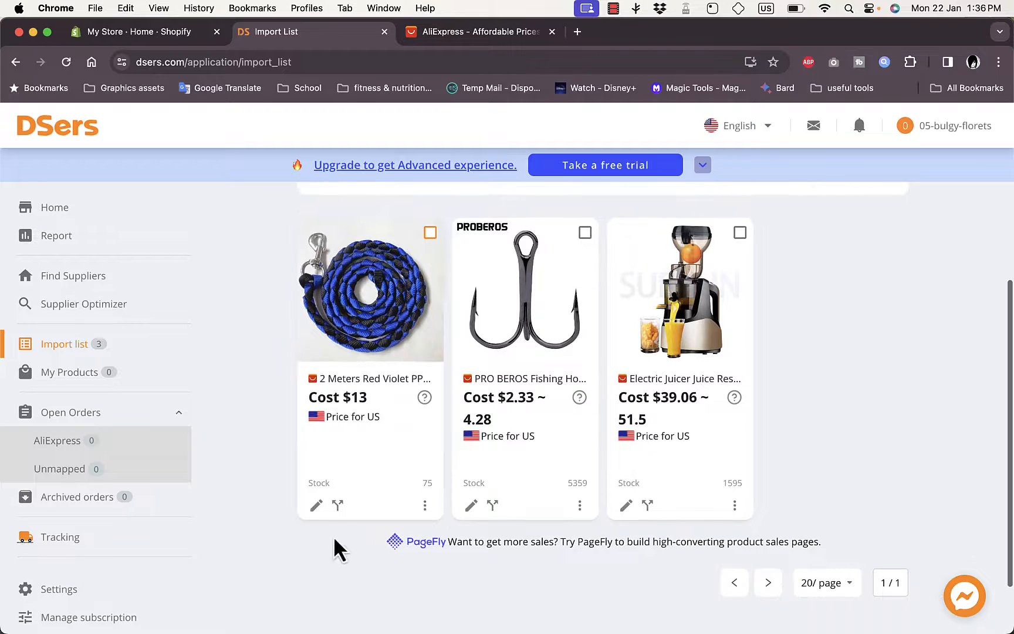
left_click(316, 506)
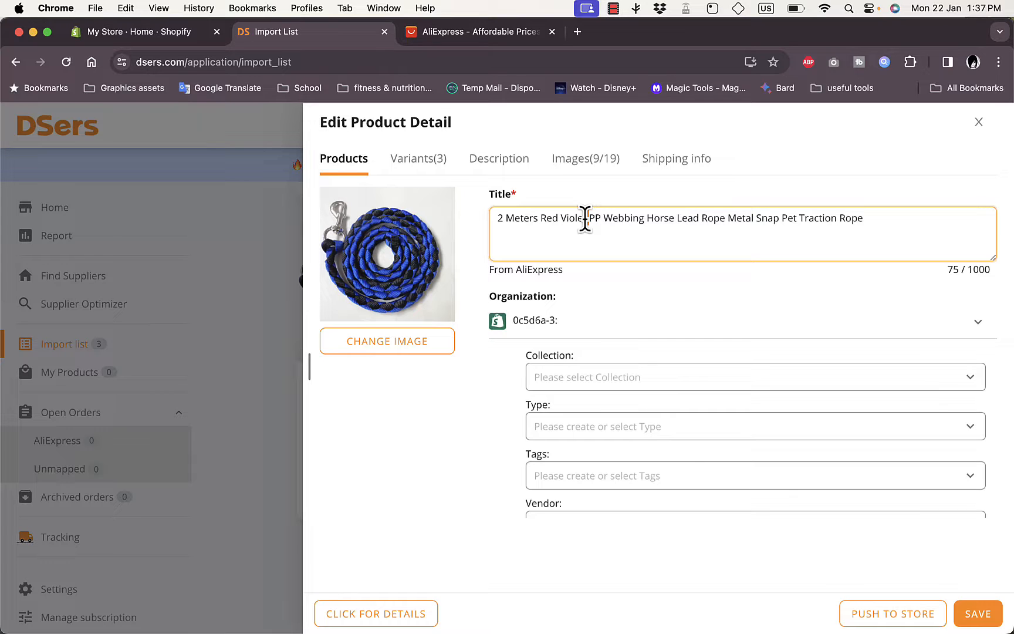
key("super+a")
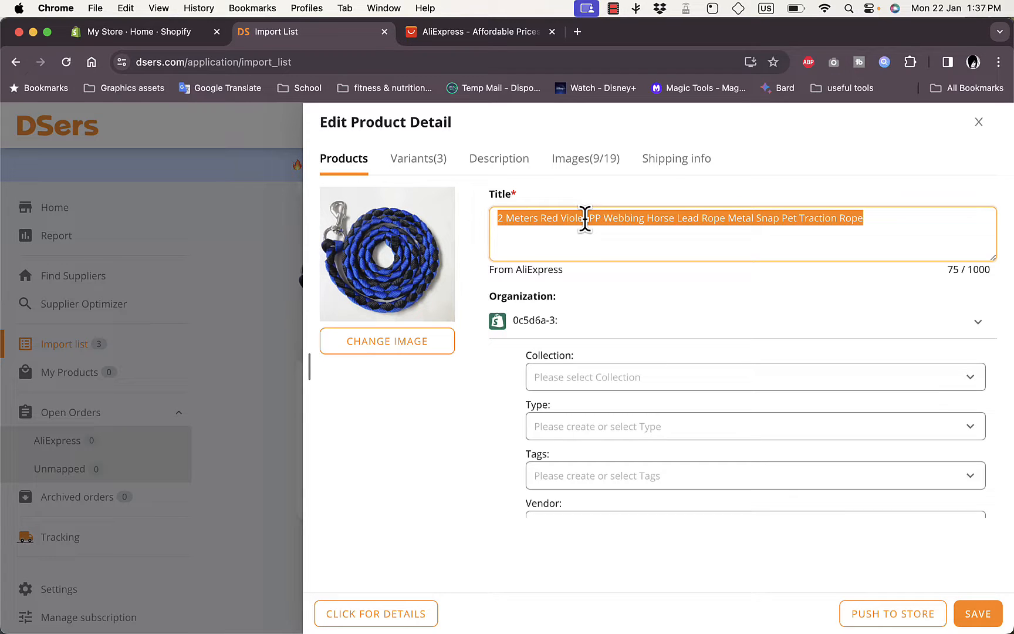
type("2m rope")
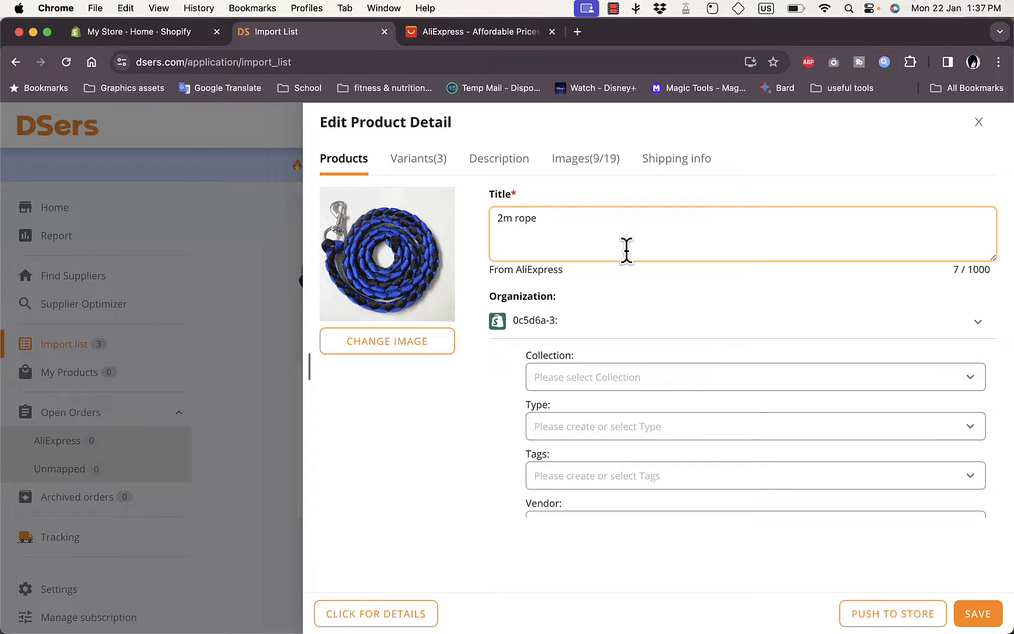
Step: Look over the rope's organization settings for the store: Collection, Type, Tags and Vendor
left_click(978, 322)
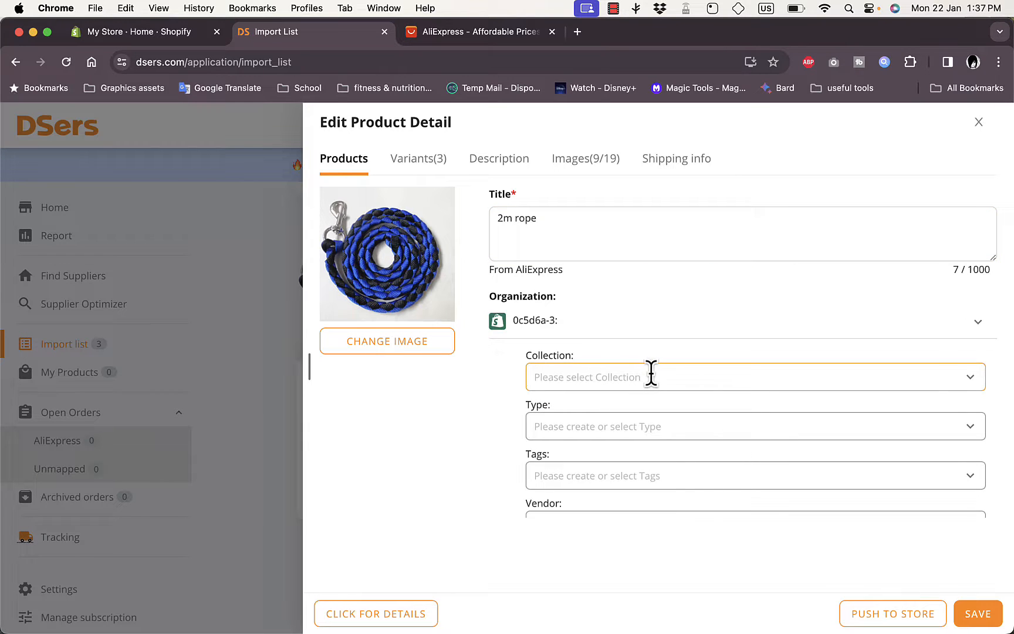
left_click(811, 378)
left_click(811, 378)
left_click(847, 428)
left_click(846, 433)
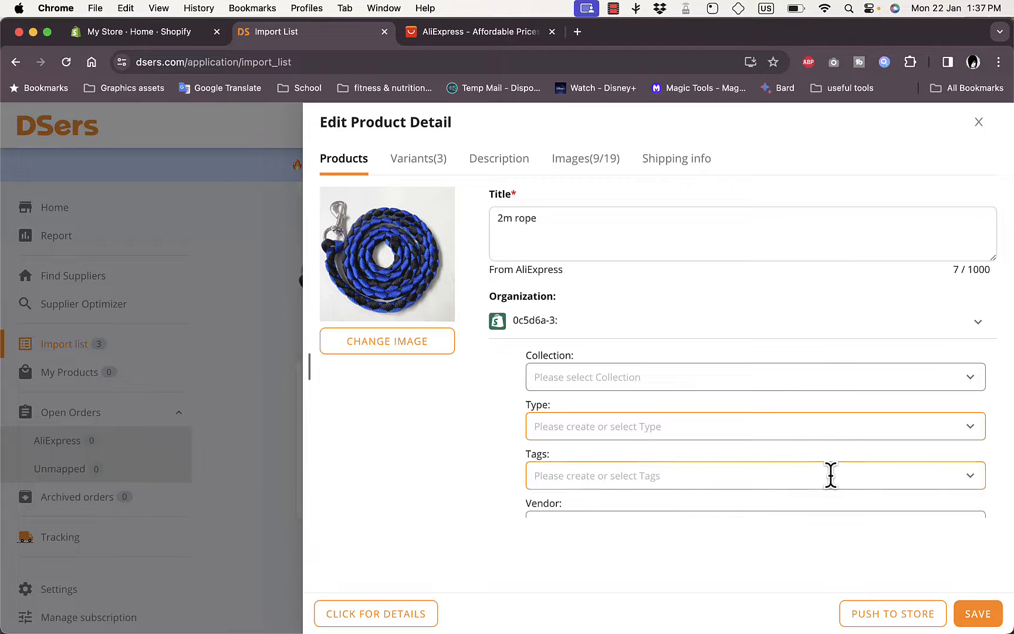
scroll(830, 475, "down", 1)
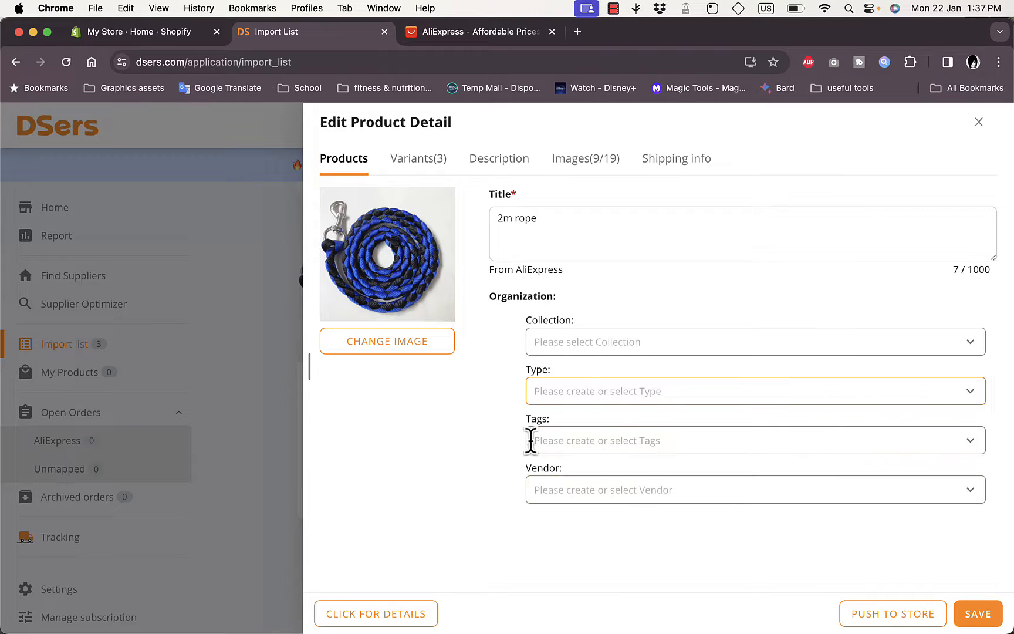
Step: Remove the Red variant's SKU from the rope product's variants
scroll(507, 460, "up", 1)
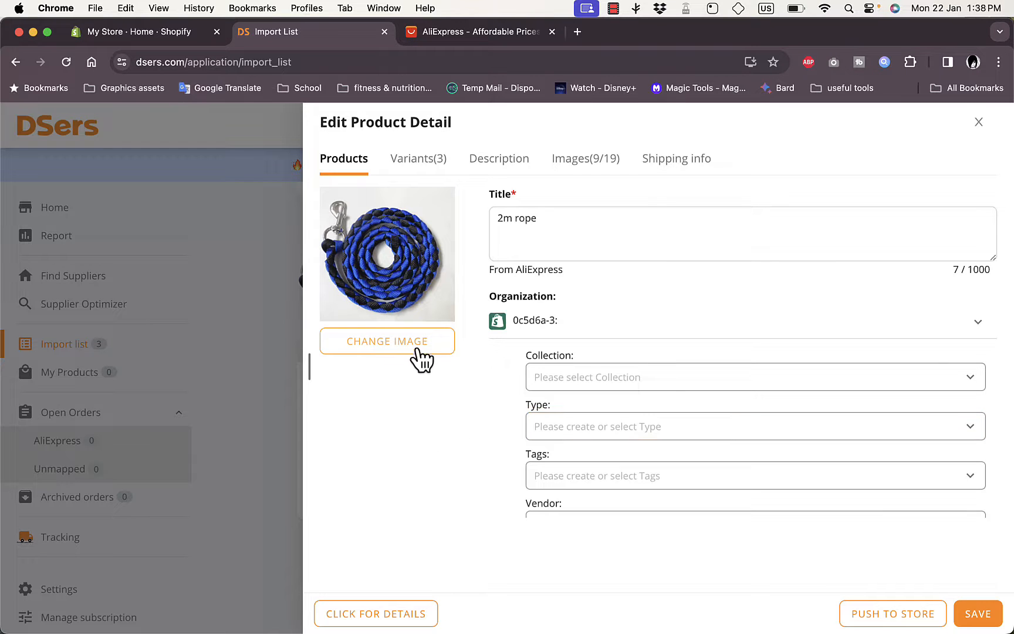
left_click(432, 170)
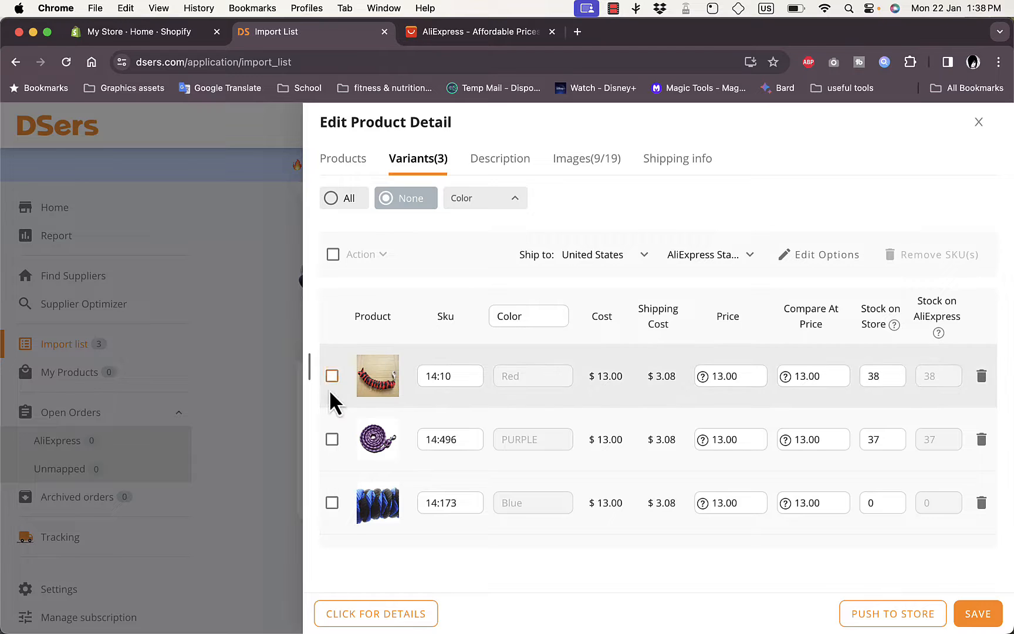
left_click(332, 439)
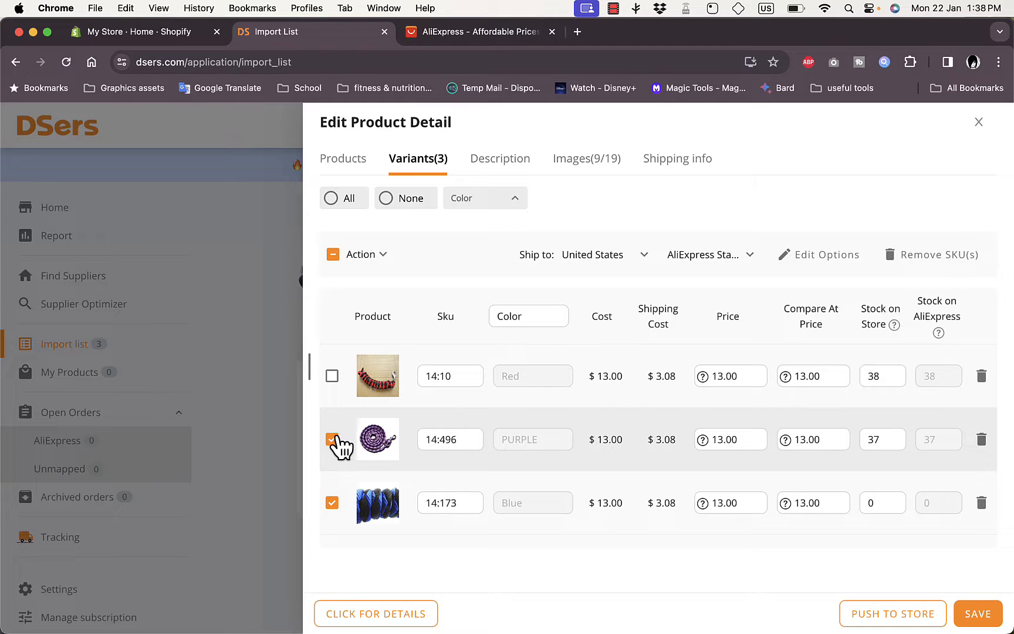
left_click(332, 503)
left_click(331, 439)
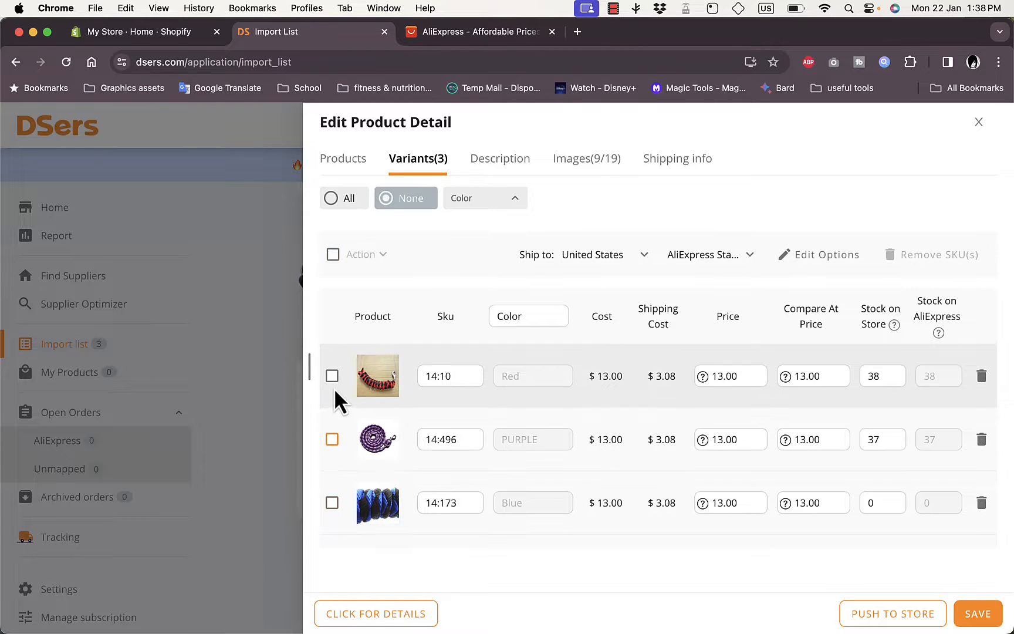
left_click(332, 377)
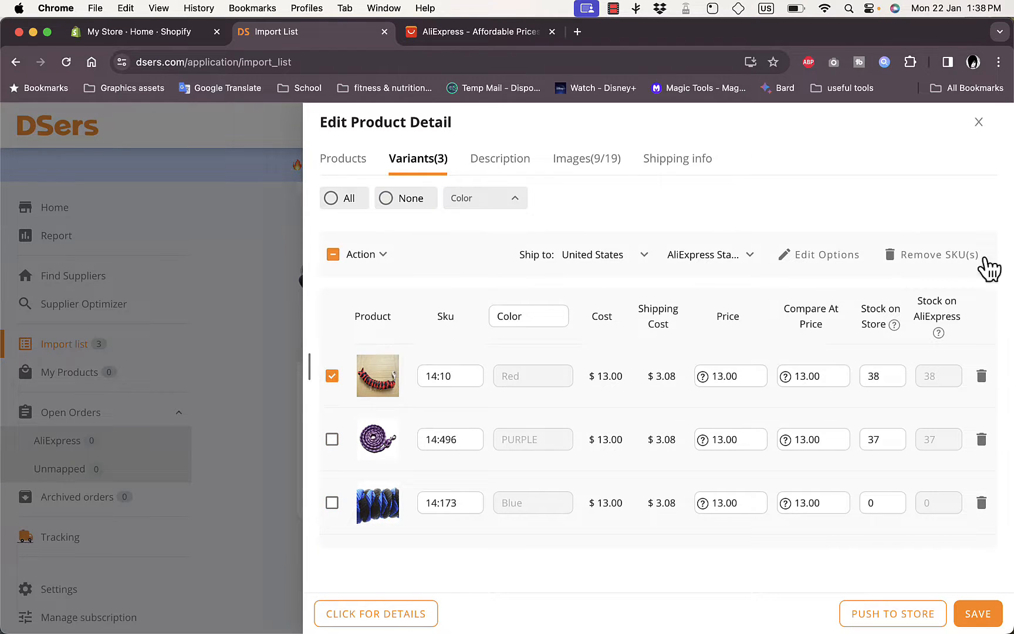
left_click(926, 256)
left_click(668, 276)
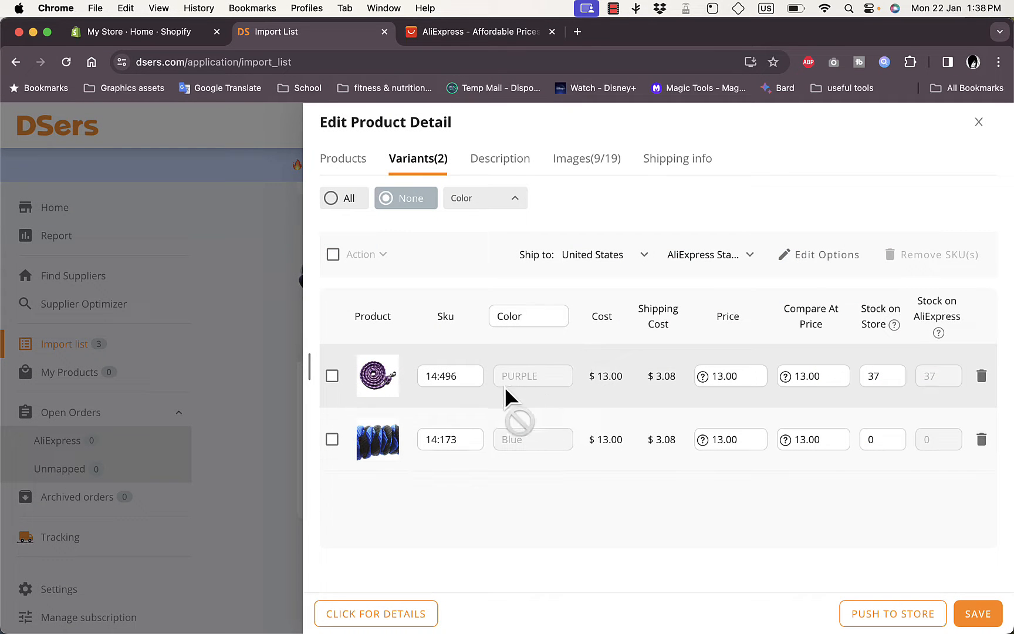
Step: Set the purple variant's price to 30.00 and its compare-at price to 39.99
left_click(727, 376)
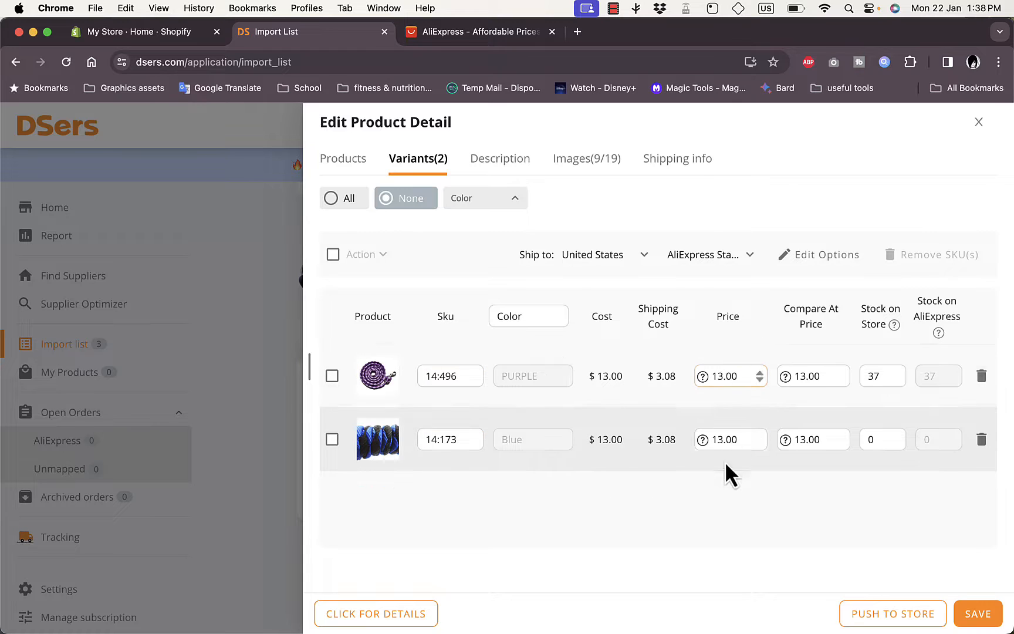
left_click(722, 487)
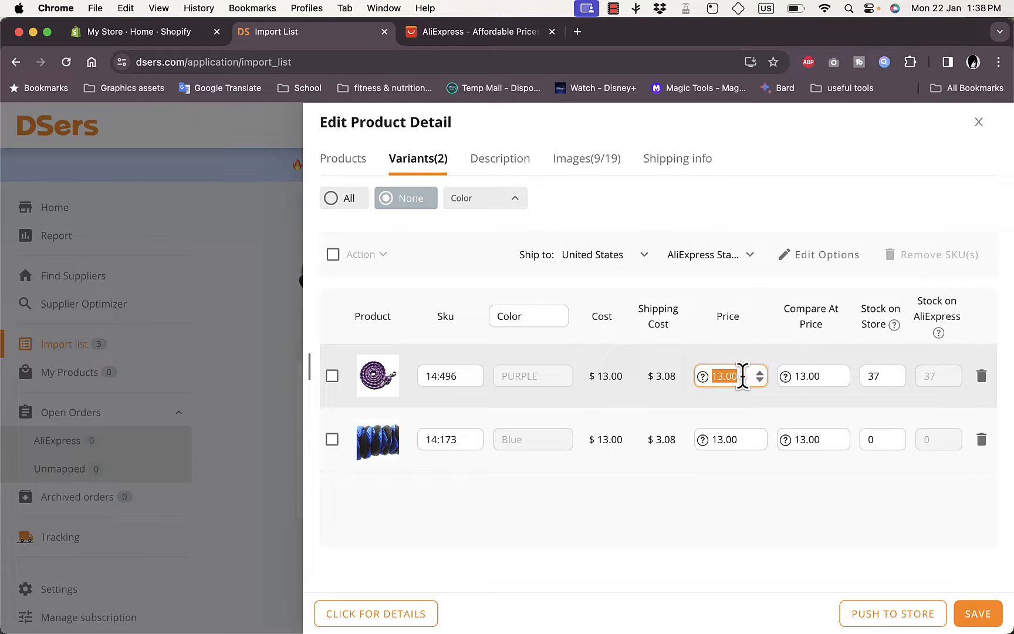
type("3")
double_click(725, 377)
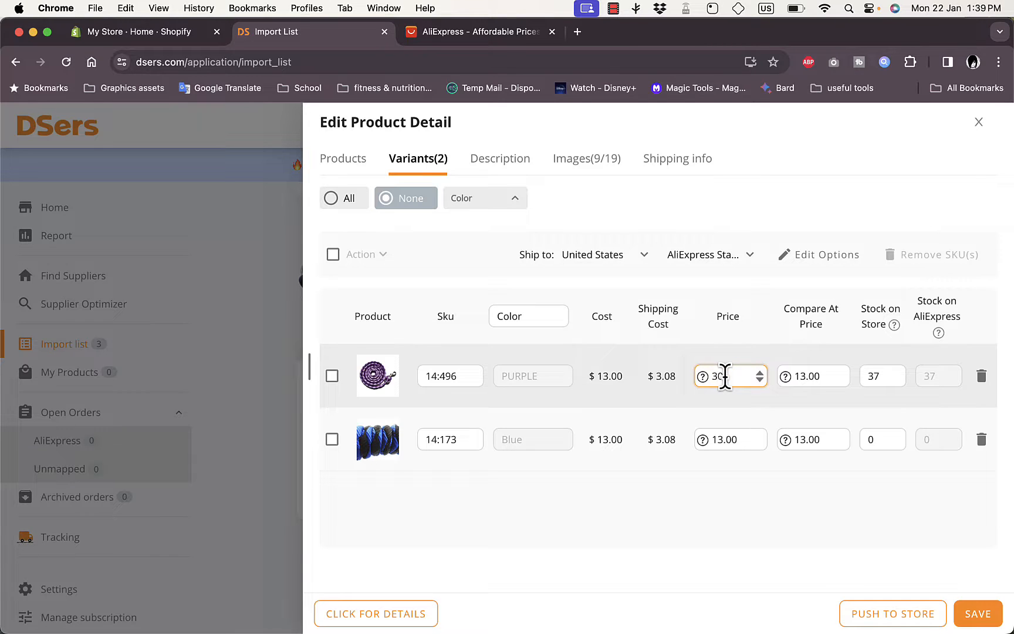
type("30")
left_click(808, 377)
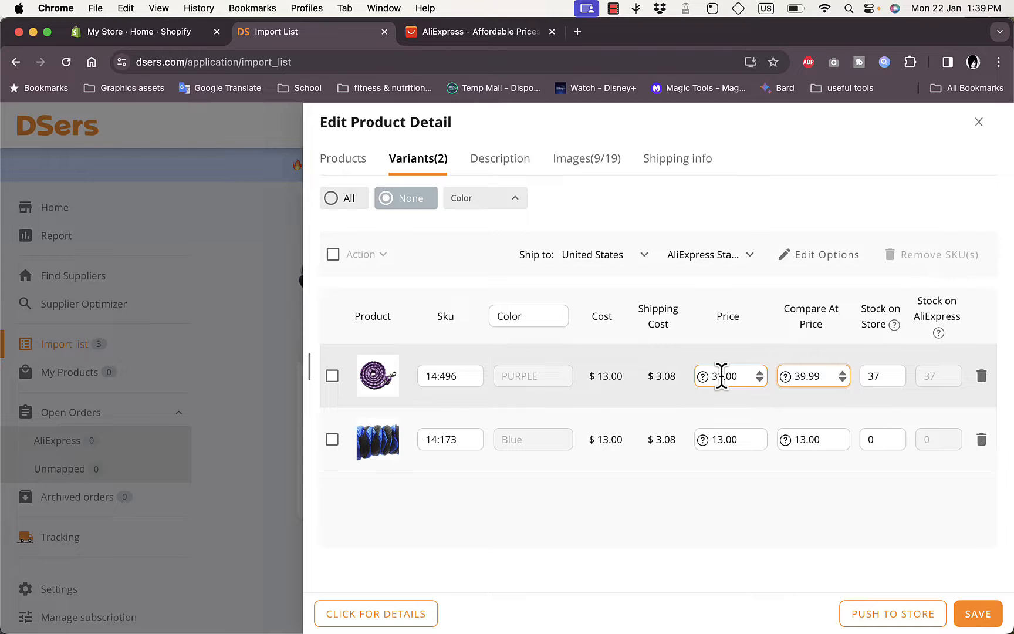
left_click(833, 488)
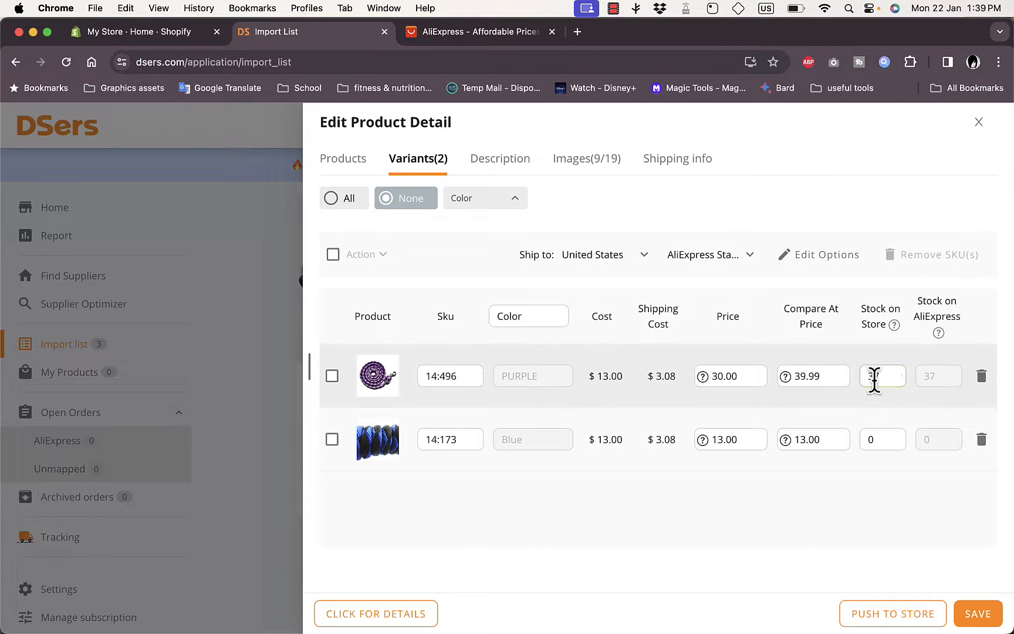
left_click(874, 379)
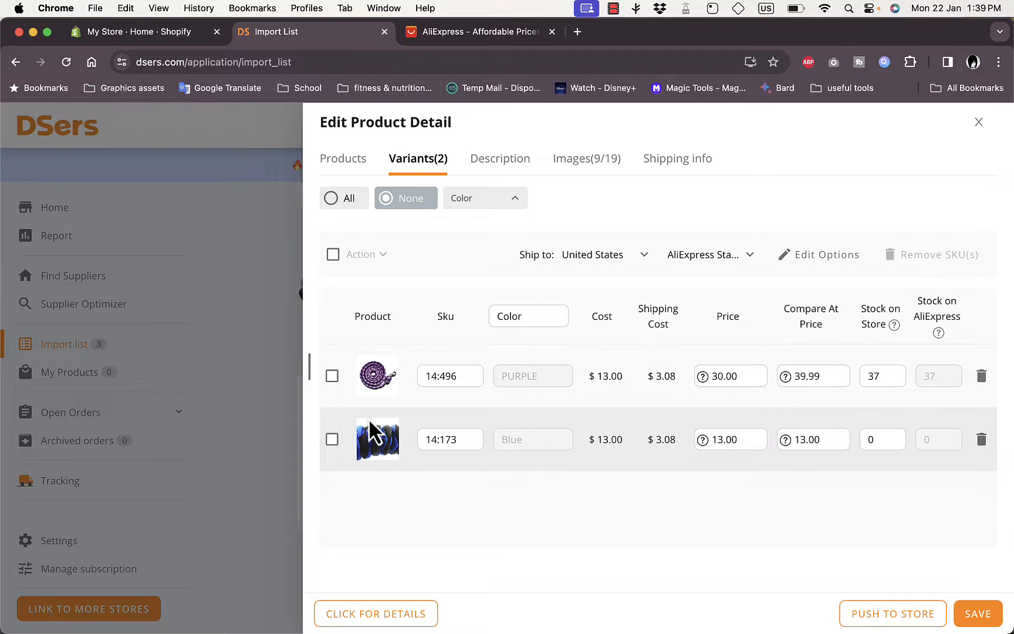
Step: Set the blue variant's price to 28.00 and its compare-at price to 39.99
double_click(741, 439)
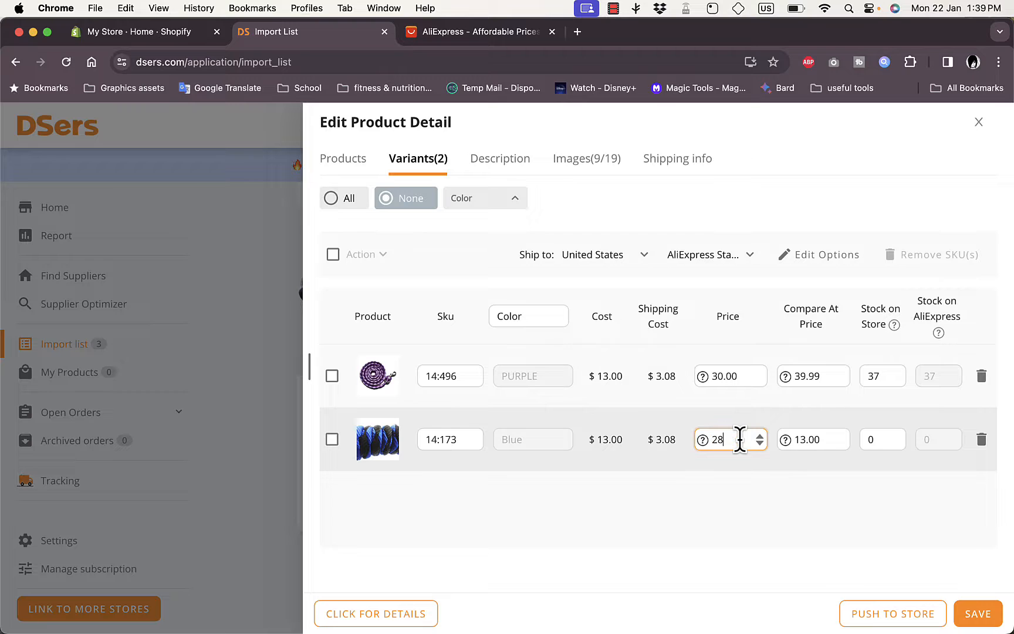
double_click(815, 440)
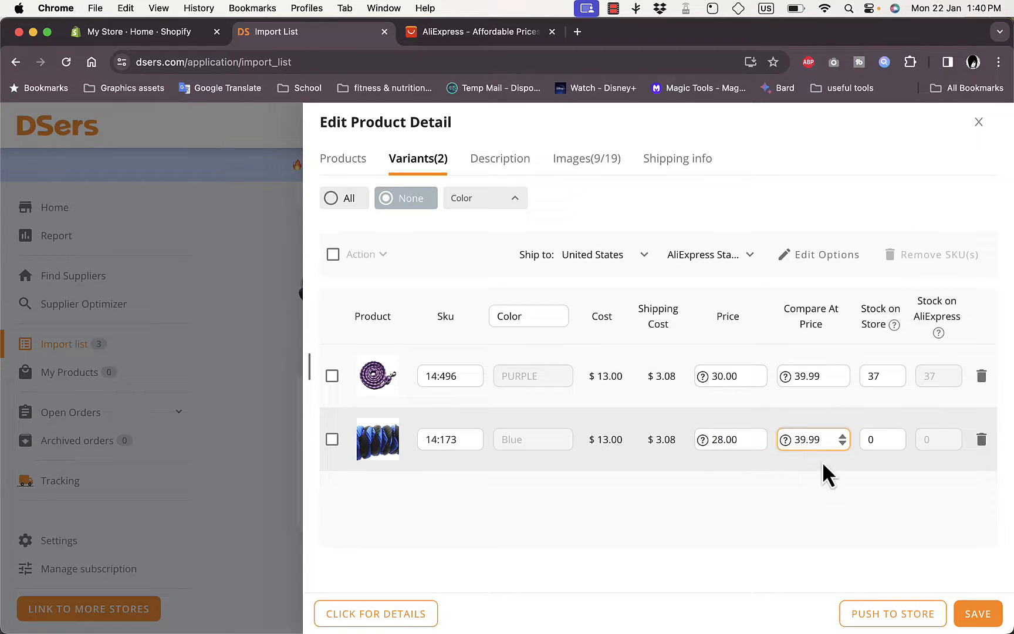
Step: Replace the lines under the SPECIFICATIONS heading in the rope's description with "basic rope"
left_click(500, 158)
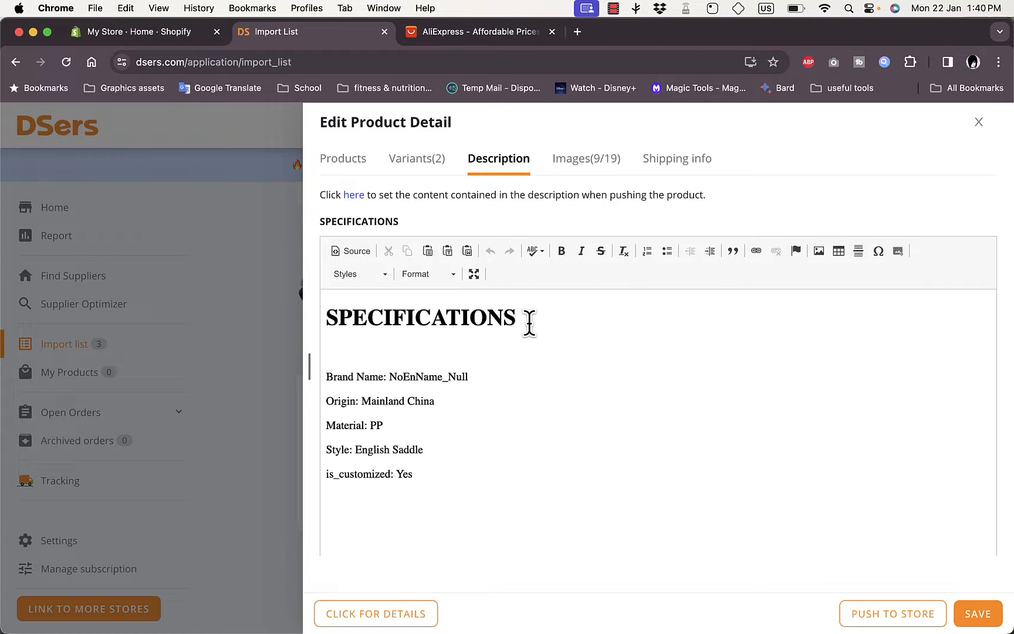
scroll(530, 323, "down", 5)
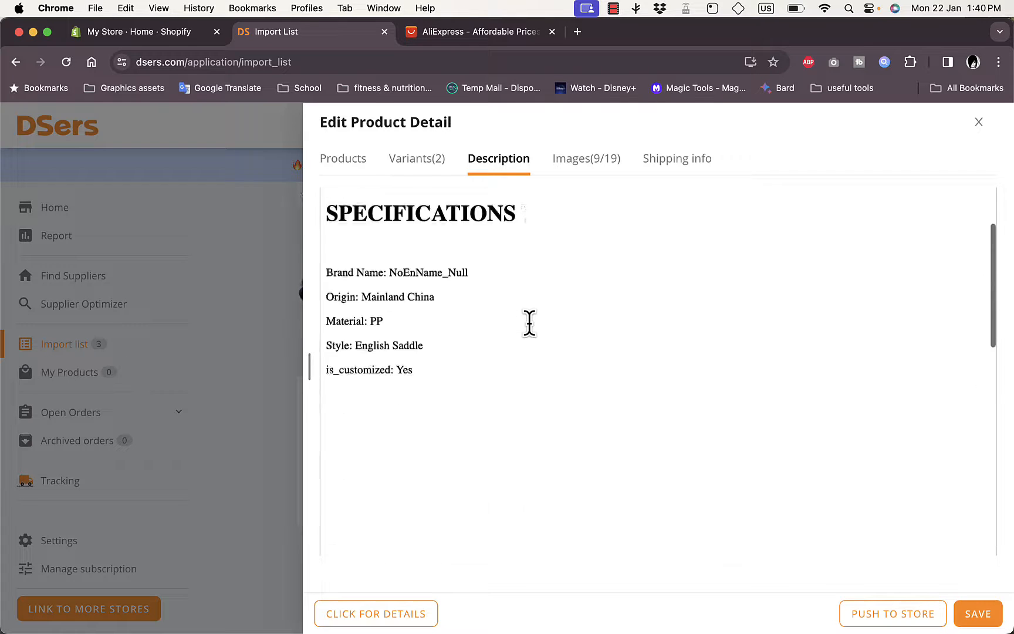
scroll(530, 323, "up", 2)
scroll(530, 323, "down", 10)
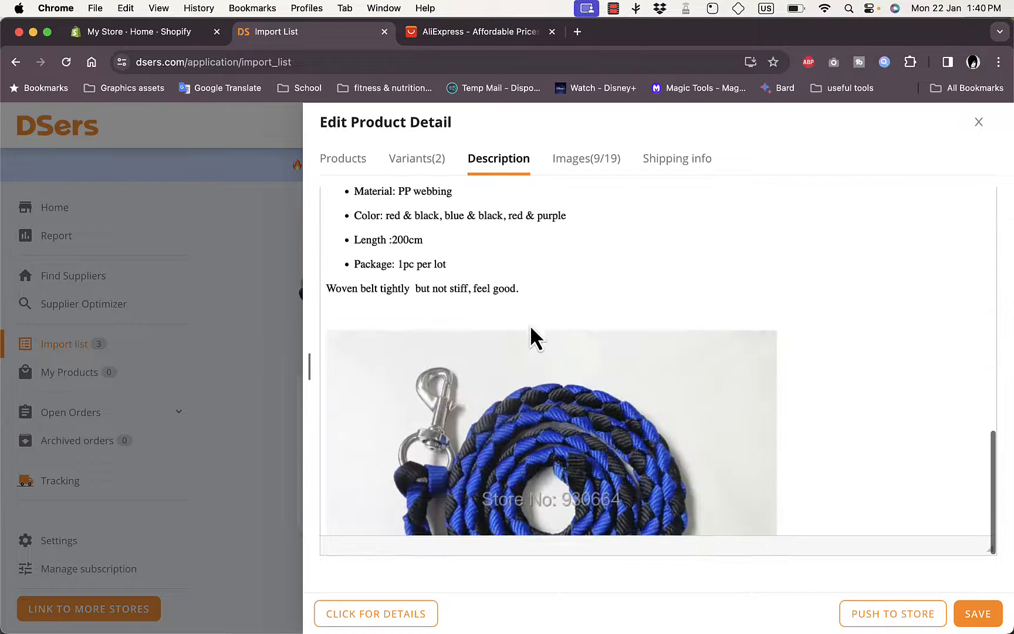
scroll(528, 323, "up", 10)
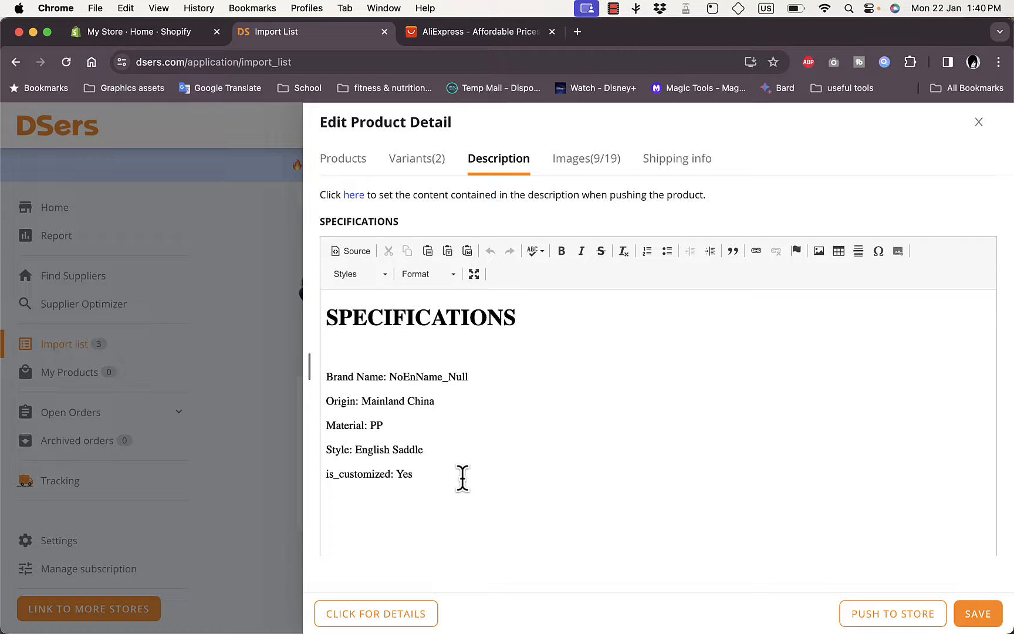
left_click_drag(431, 480, 327, 373)
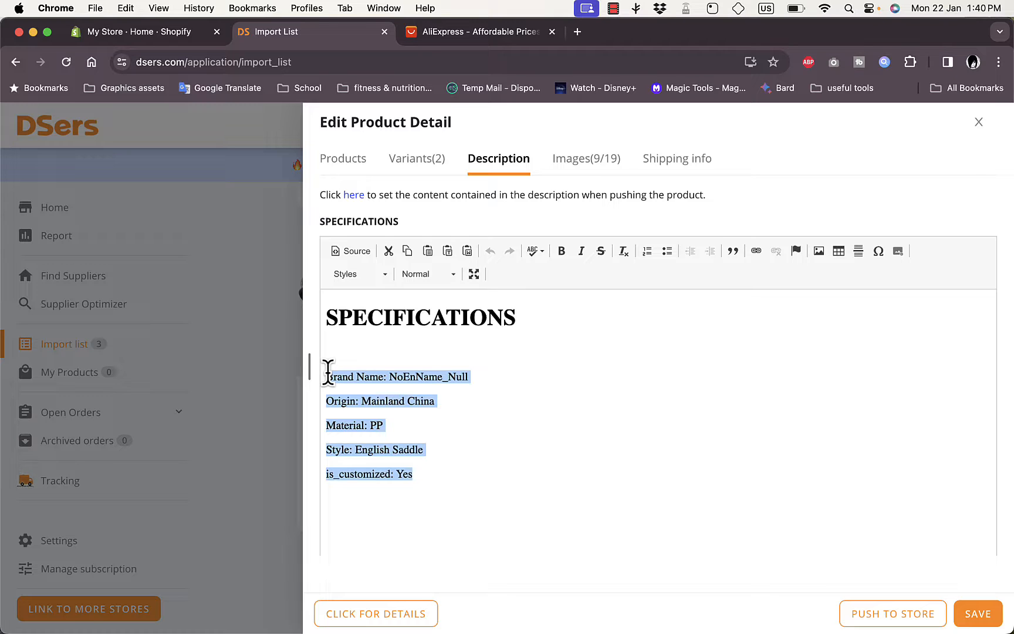
key("BackSpace")
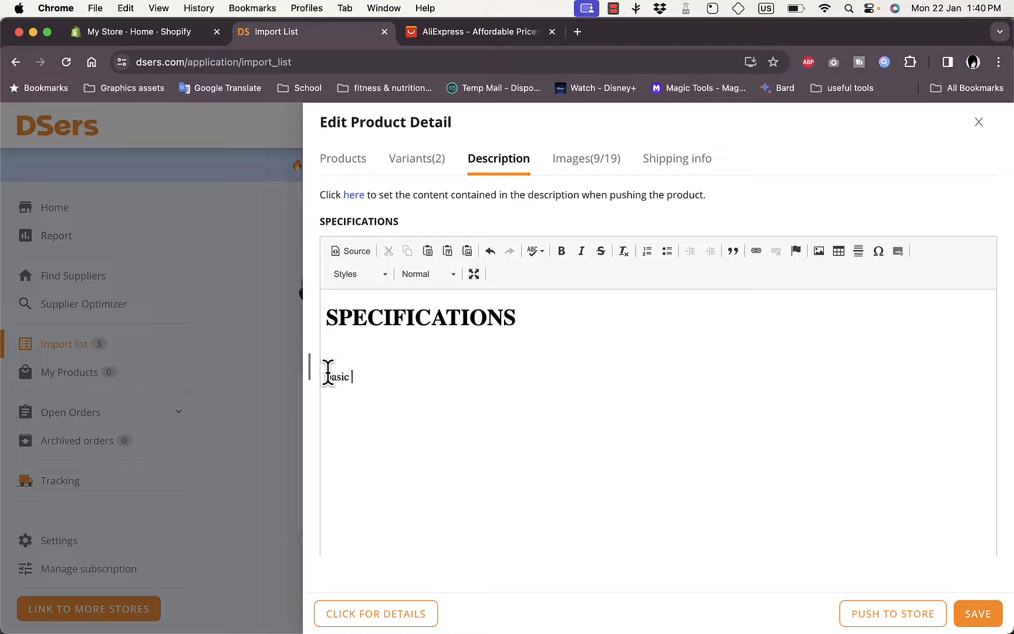
Step: Look over the Overview part of the rope's description, including its product details and pictures
scroll(540, 414, "down", 5)
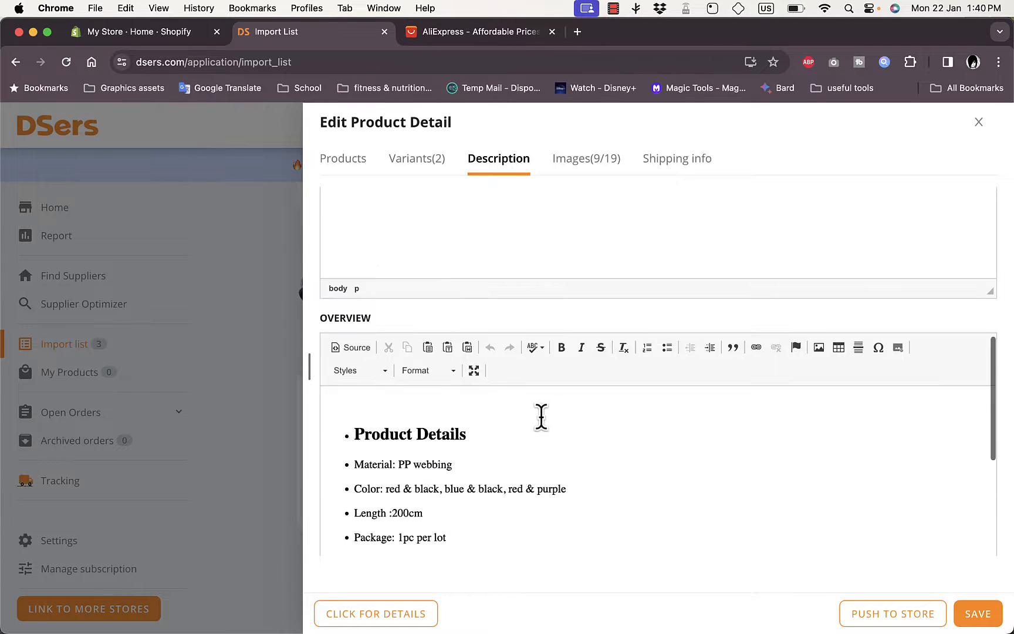
scroll(550, 431, "down", 5)
scroll(552, 428, "down", 3)
scroll(552, 428, "up", 8)
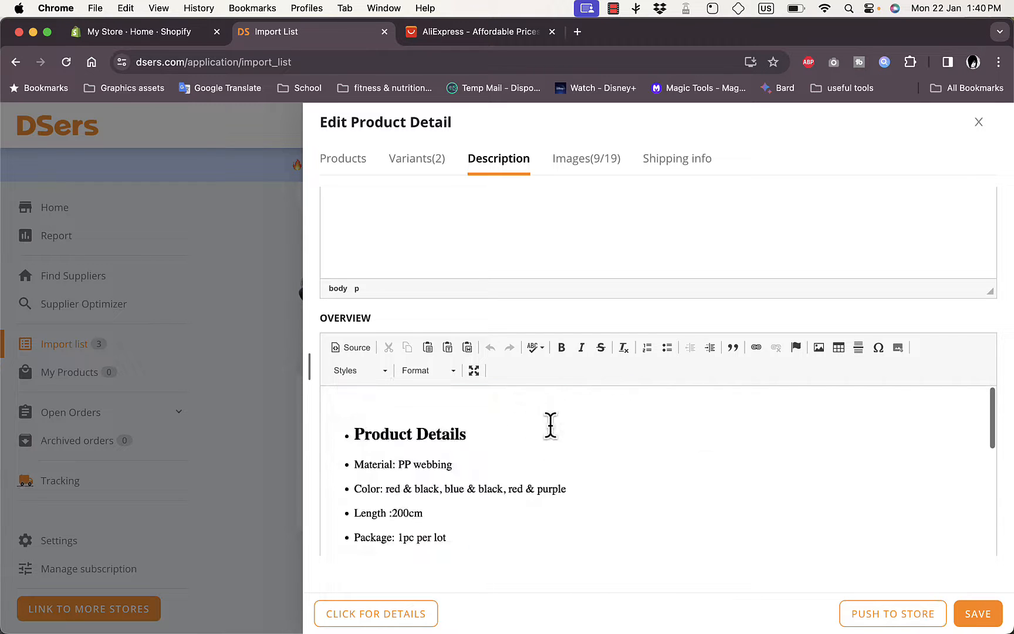
scroll(551, 426, "down", 7)
scroll(552, 427, "up", 7)
scroll(552, 428, "down", 8)
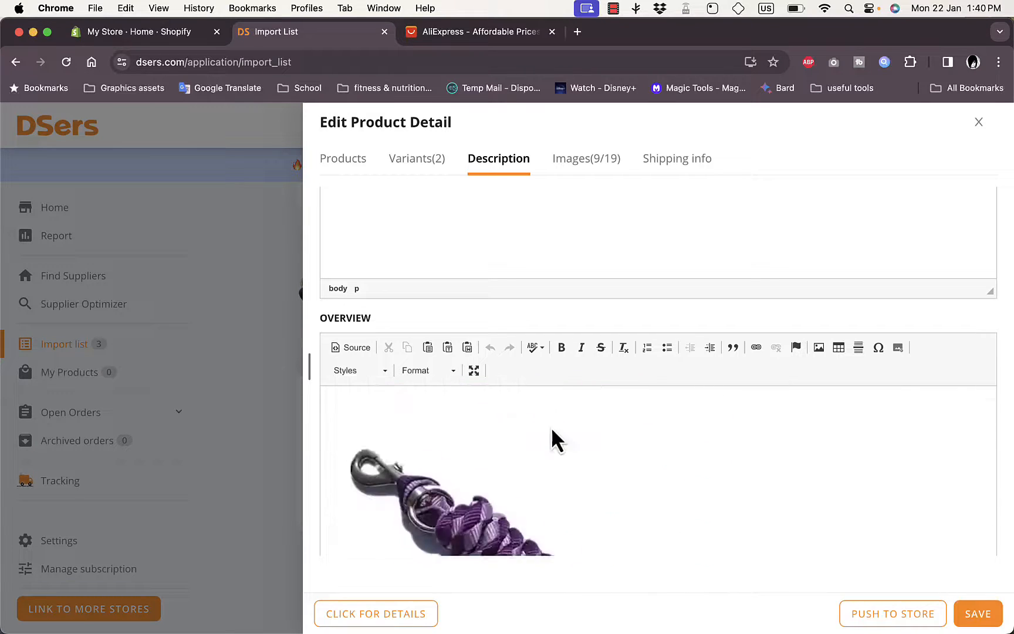
scroll(552, 428, "up", 10)
scroll(552, 427, "up", 5)
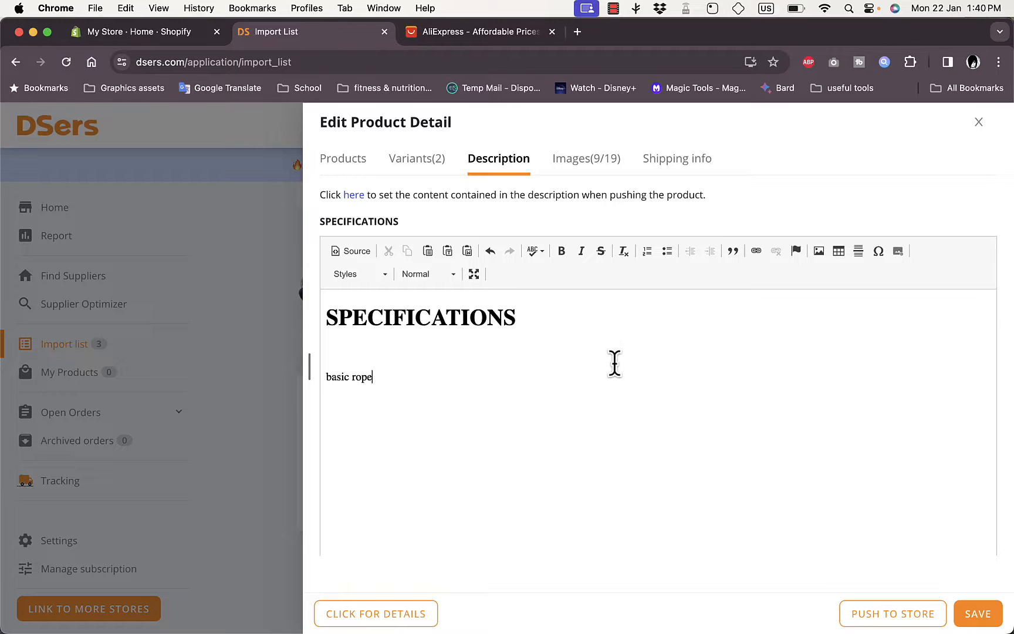
Step: Review the rope's product images and which of them are checked for the store's media
left_click(593, 165)
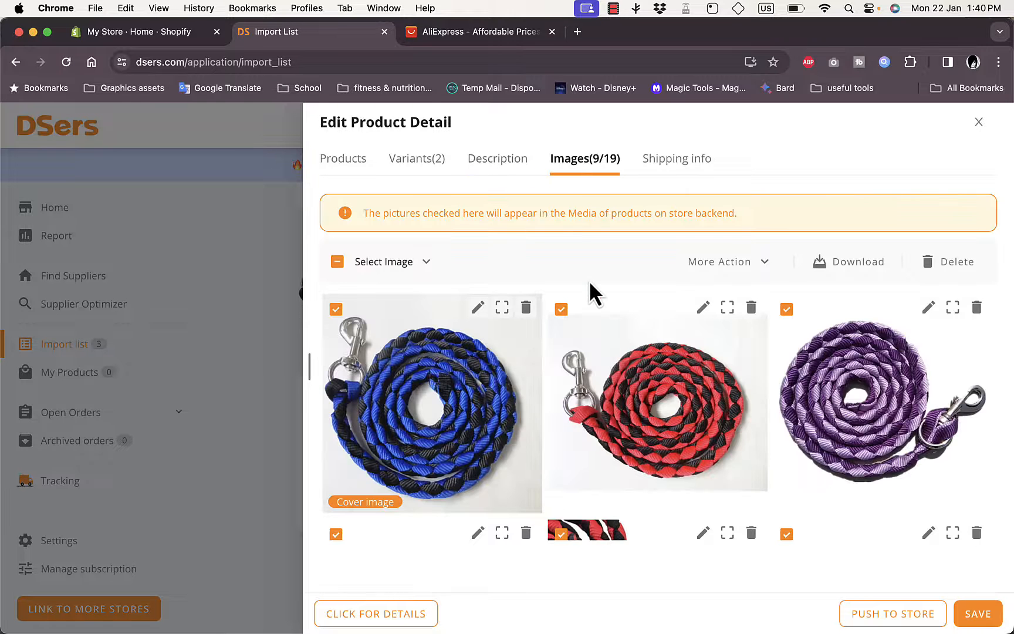
scroll(619, 376, "down", 10)
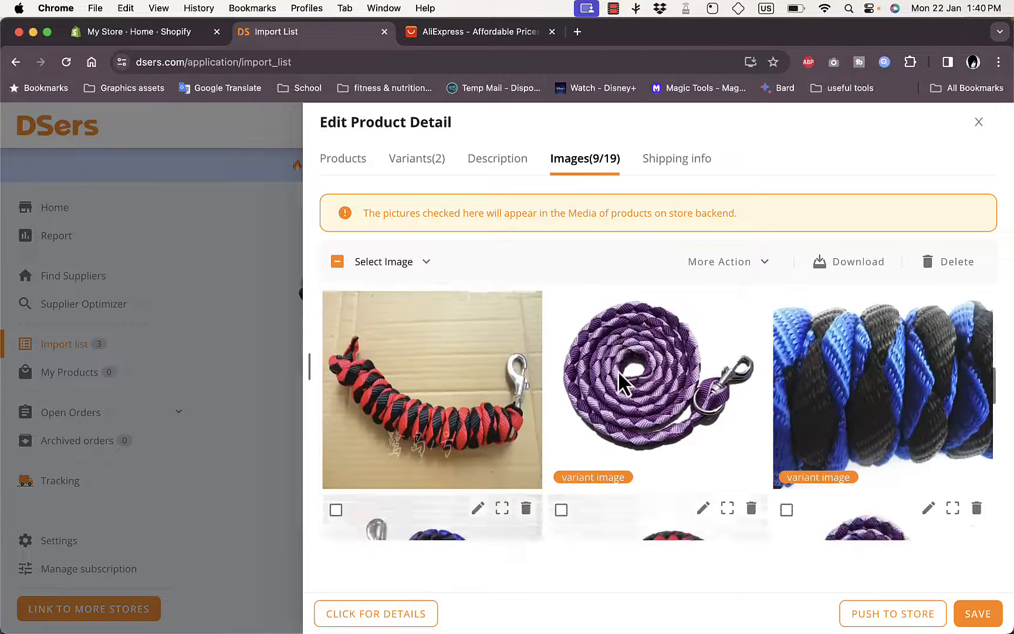
scroll(619, 376, "up", 10)
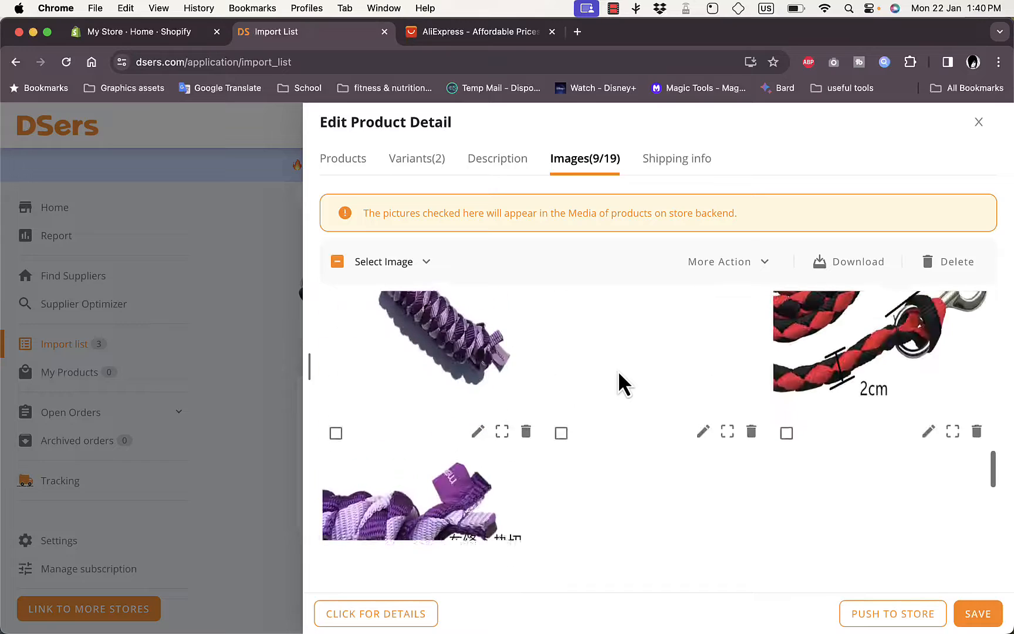
scroll(618, 370, "up", 6)
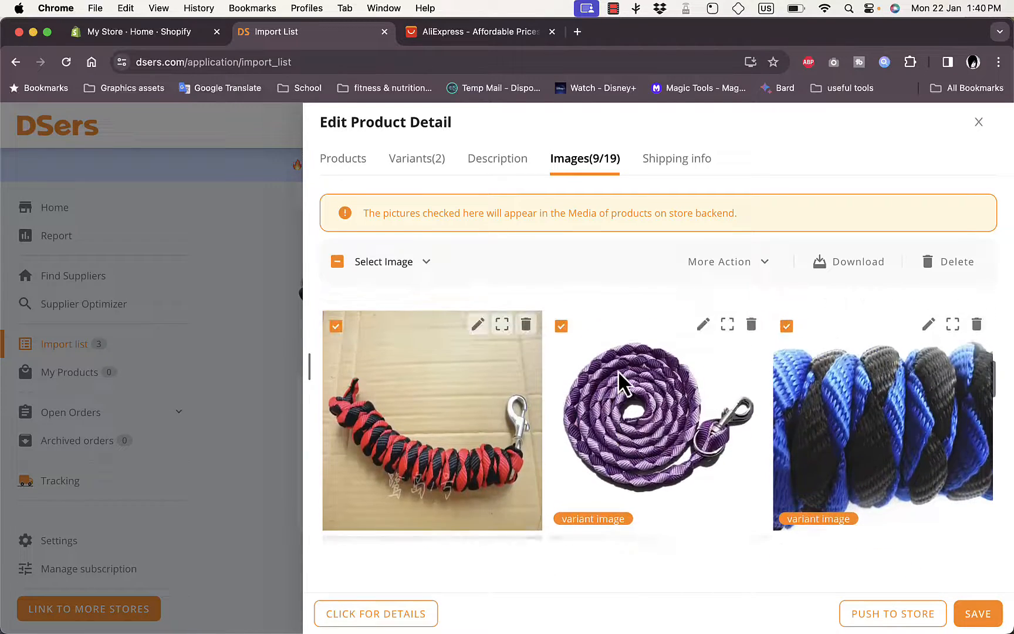
scroll(618, 370, "down", 4)
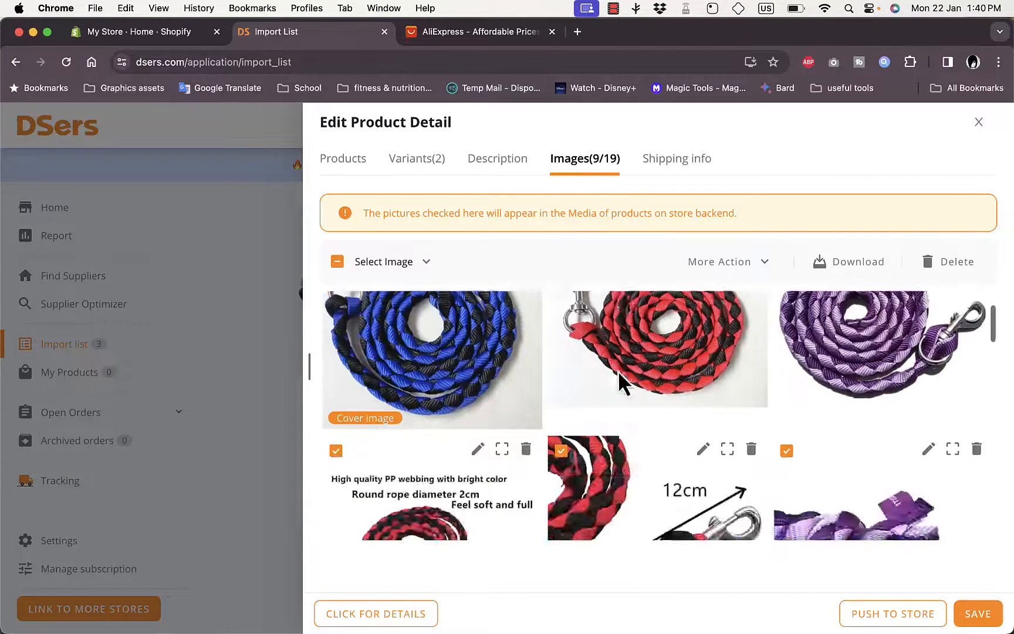
scroll(618, 370, "up", 4)
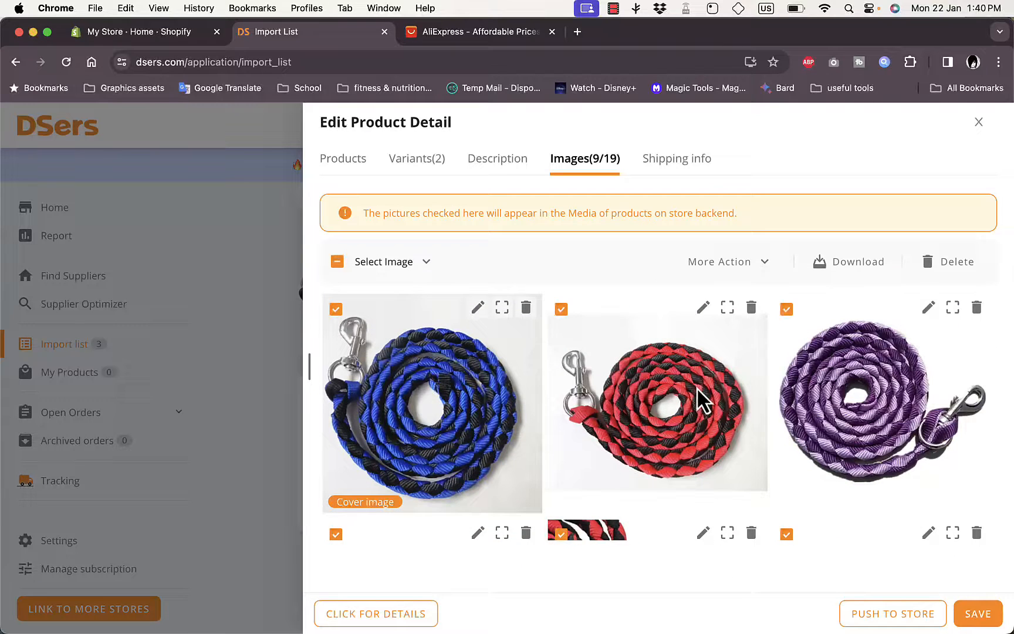
Step: Check the rope's AliExpress shipping companies, costs and delivery times for shipping to Ecuador
left_click(674, 176)
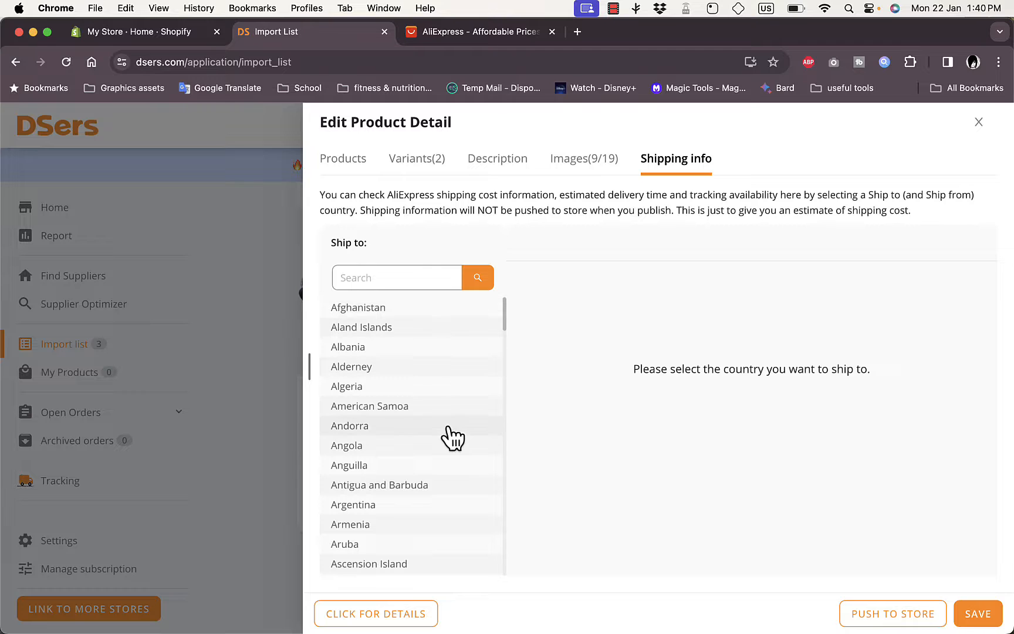
scroll(452, 438, "down", 6)
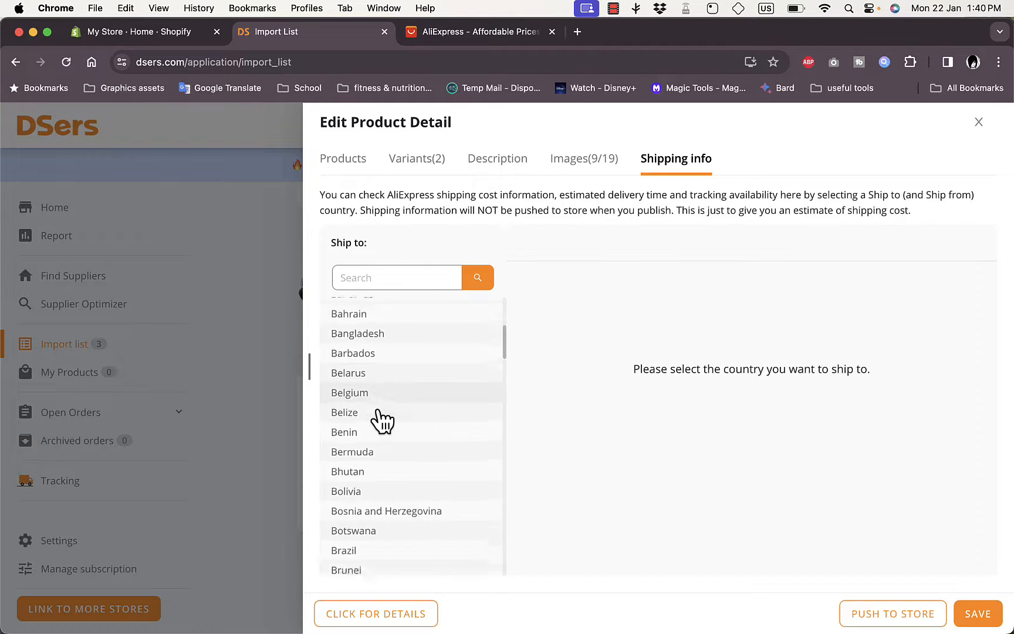
scroll(381, 420, "down", 5)
scroll(380, 421, "up", 1)
scroll(407, 409, "down", 2)
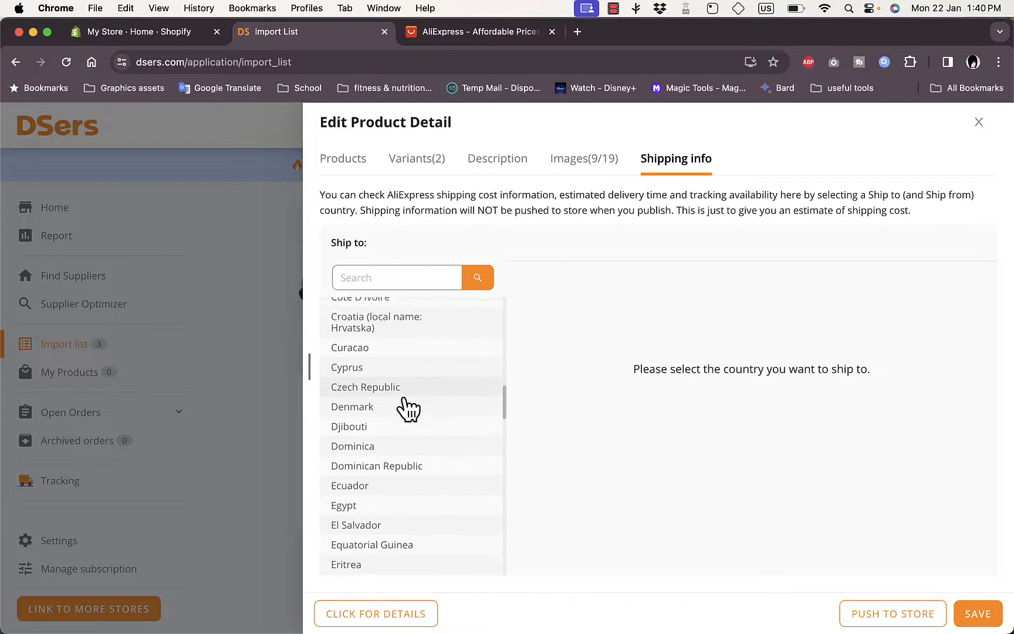
scroll(409, 409, "down", 1)
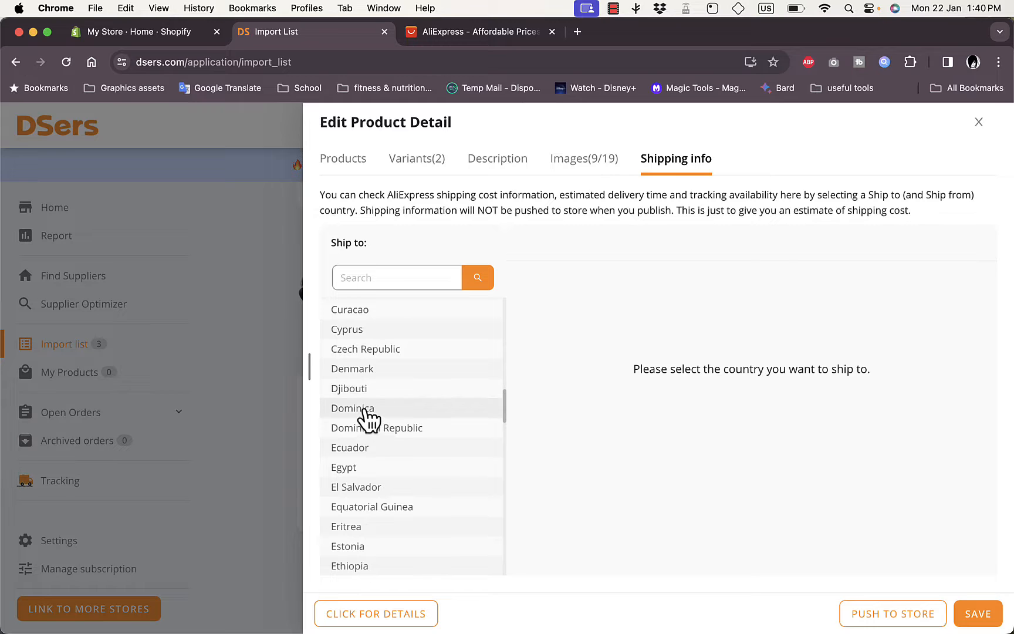
left_click(362, 450)
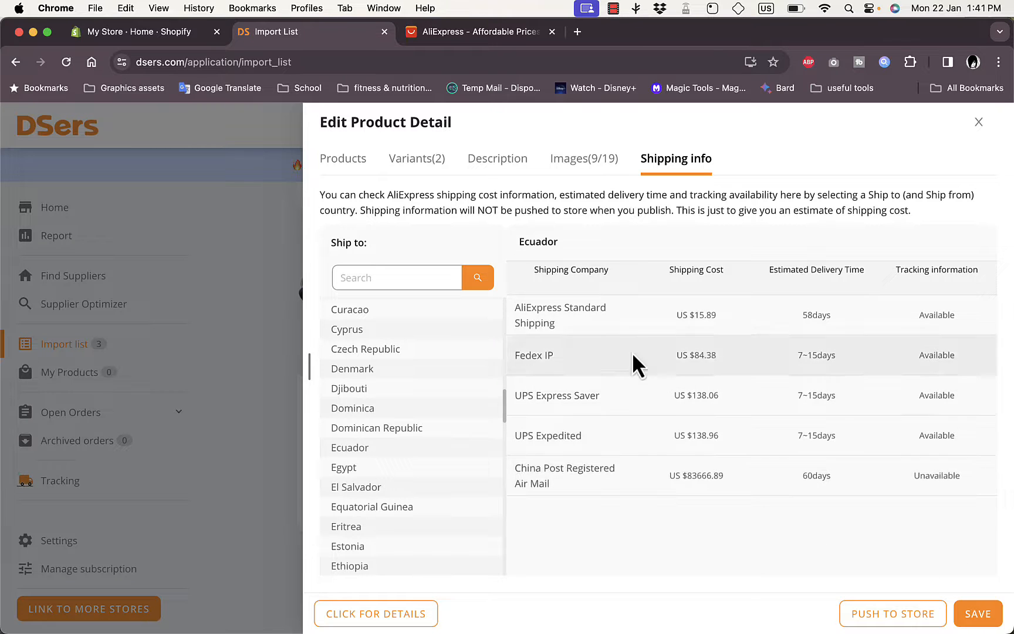
Step: Save the rope's edited product details and start pushing the rope from the import list to a store
left_click(969, 613)
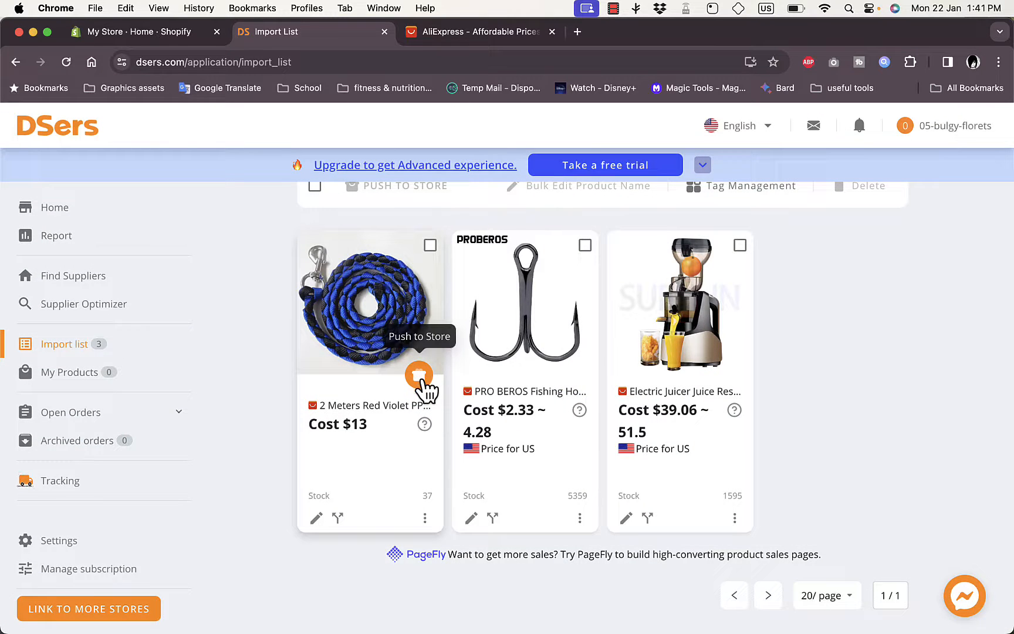
left_click(420, 377)
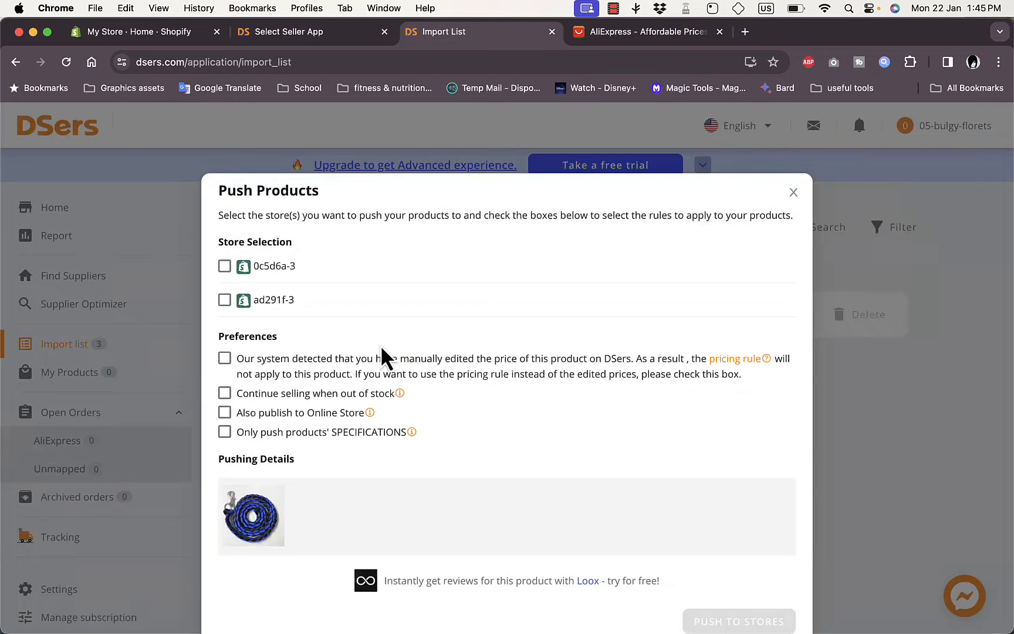
Step: Switch to the Shopify admin and look up the store's myshopify.com identifier in its settings
left_click(137, 35)
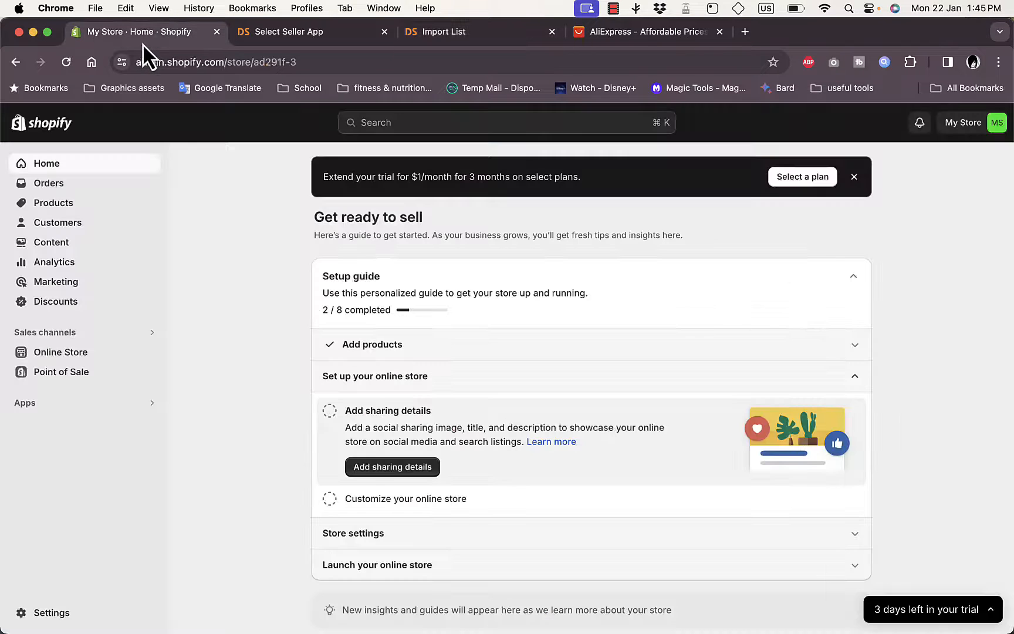
left_click(52, 613)
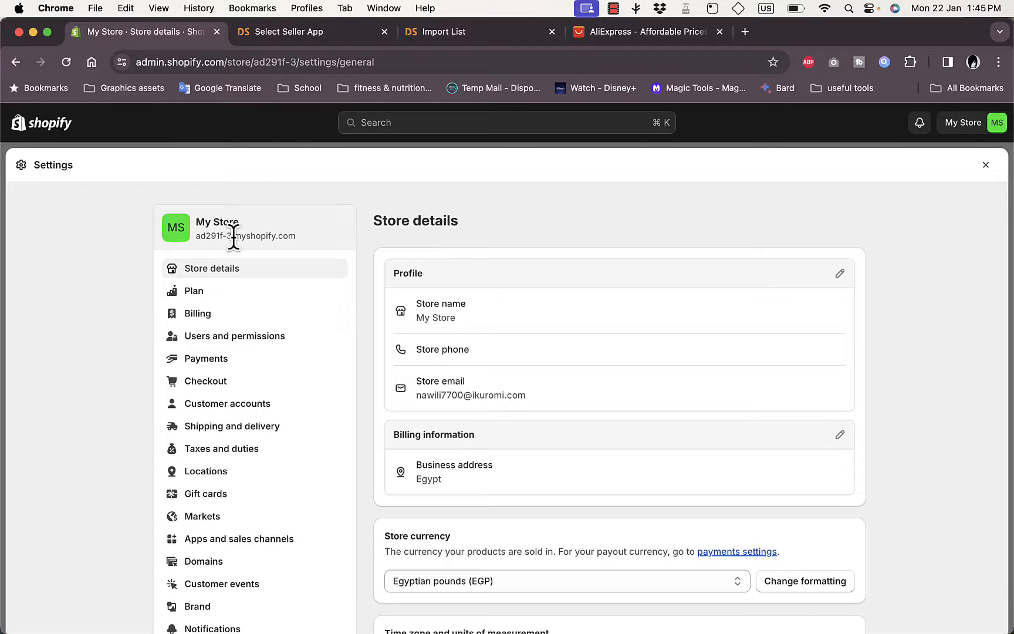
left_click_drag(231, 236, 197, 235)
Step: Return to DSers and push the rope to the store ad291f-3, leaving all the push preferences unchecked
left_click(463, 38)
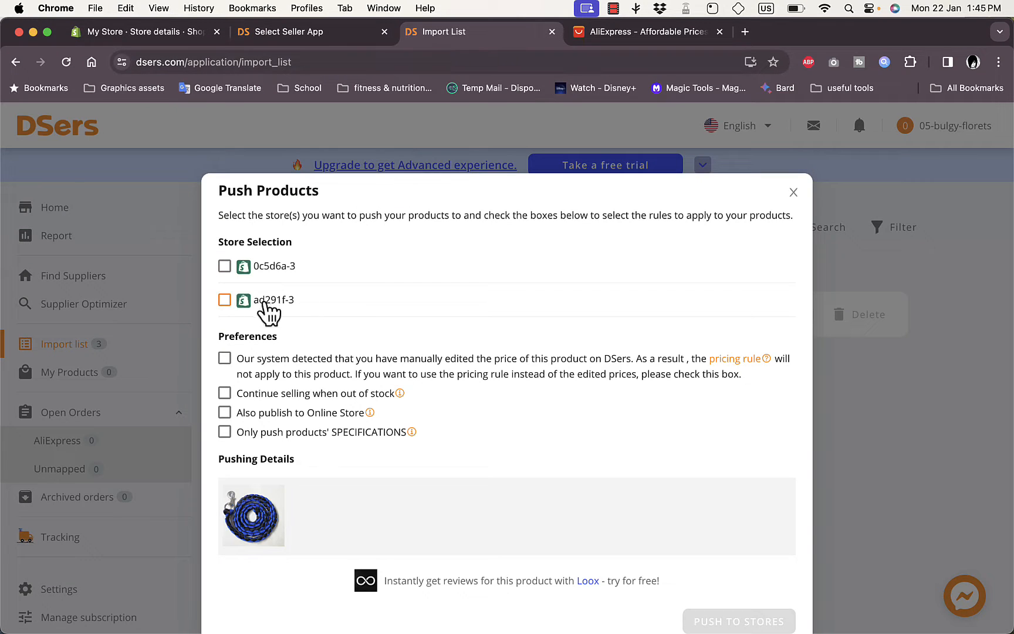
left_click(235, 303)
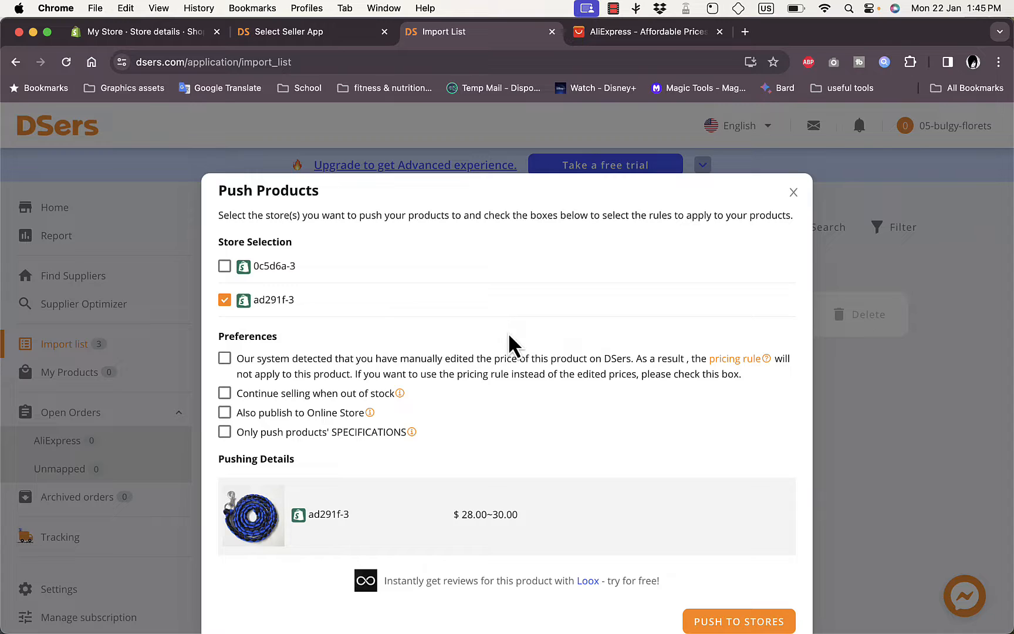
scroll(572, 411, "down", 1)
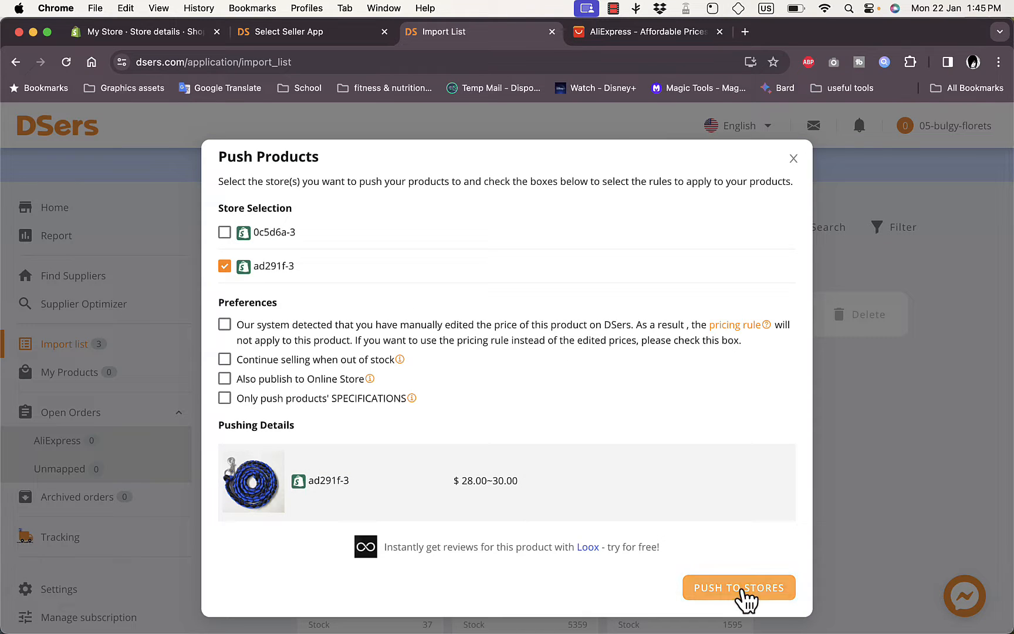
left_click(746, 599)
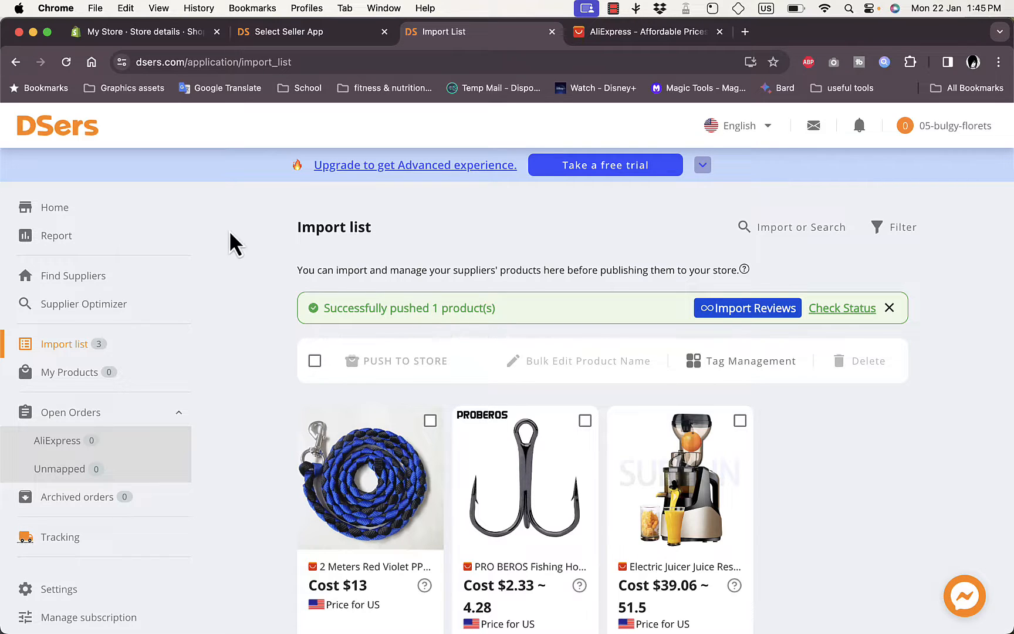
Step: Switch to the Shopify admin, leave the settings, and open the pushed rope from the store's products
left_click(146, 37)
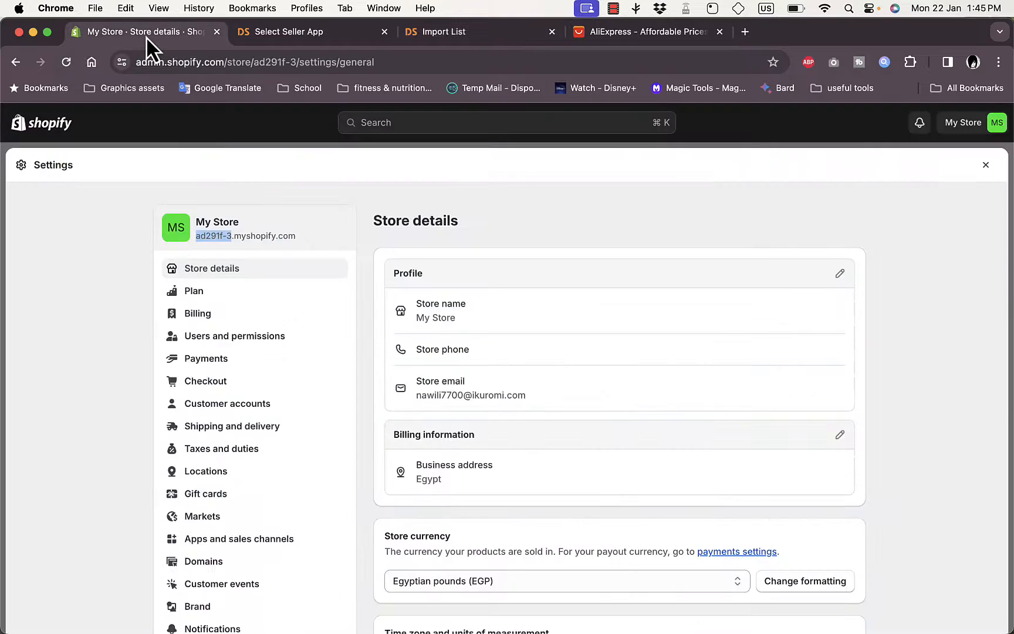
left_click(987, 167)
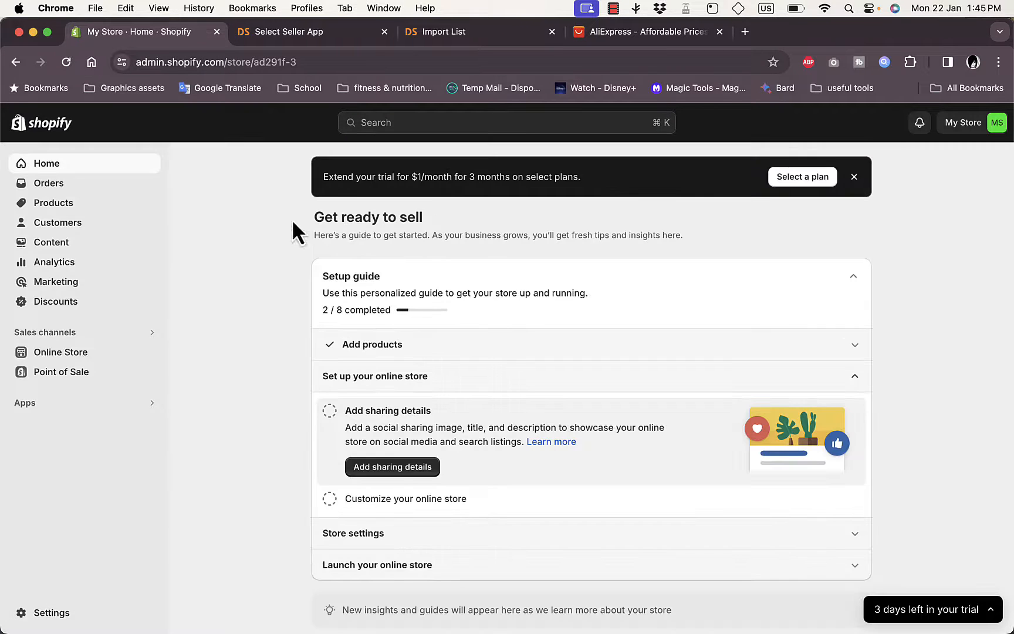
left_click(57, 206)
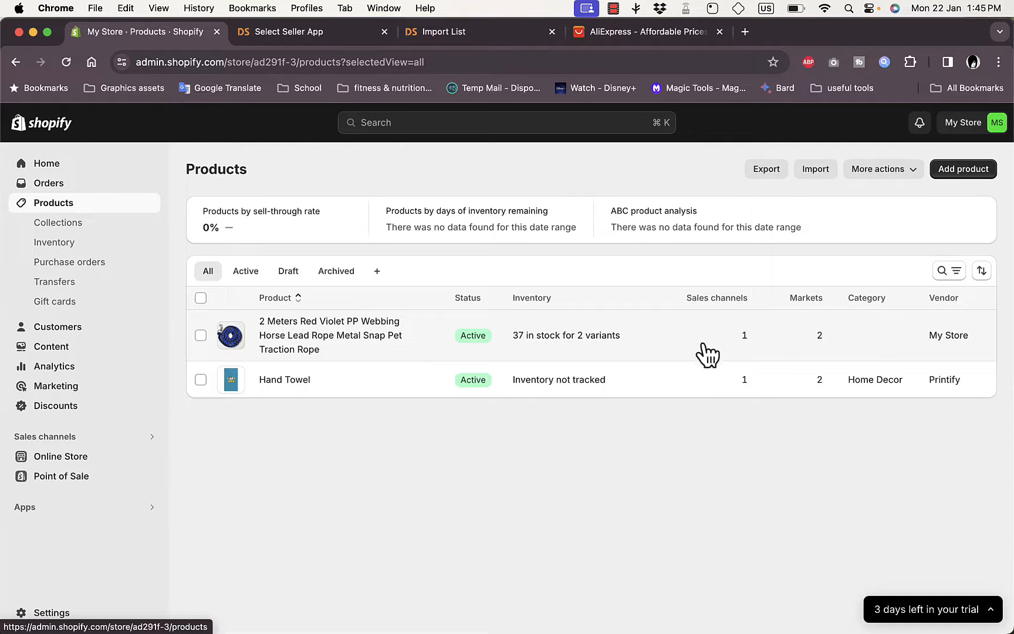
left_click(332, 343)
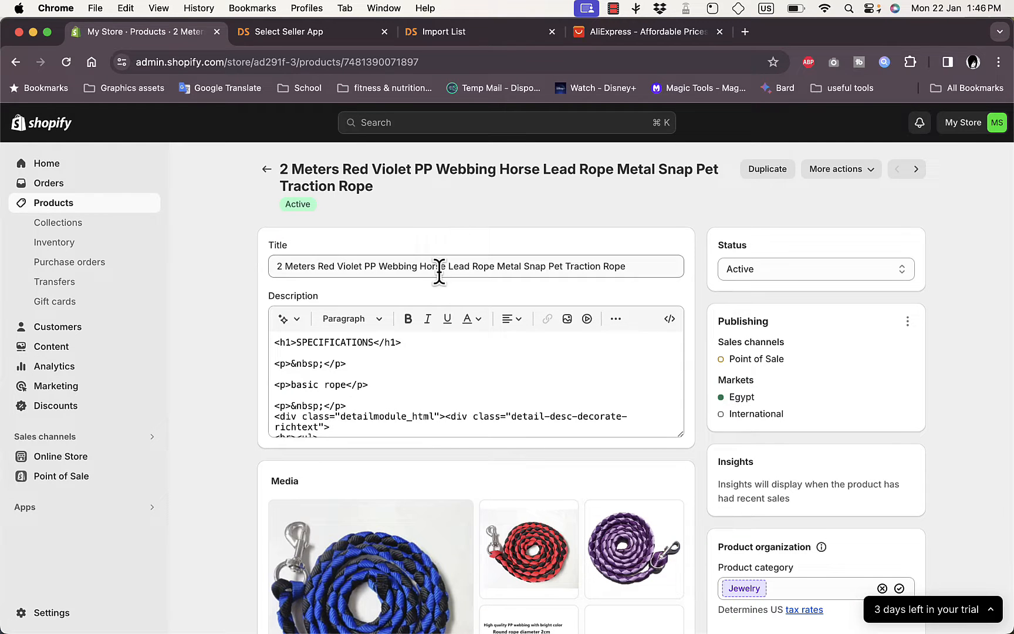
Step: Replace the rope's product title with "2 m rope"
left_click(439, 267)
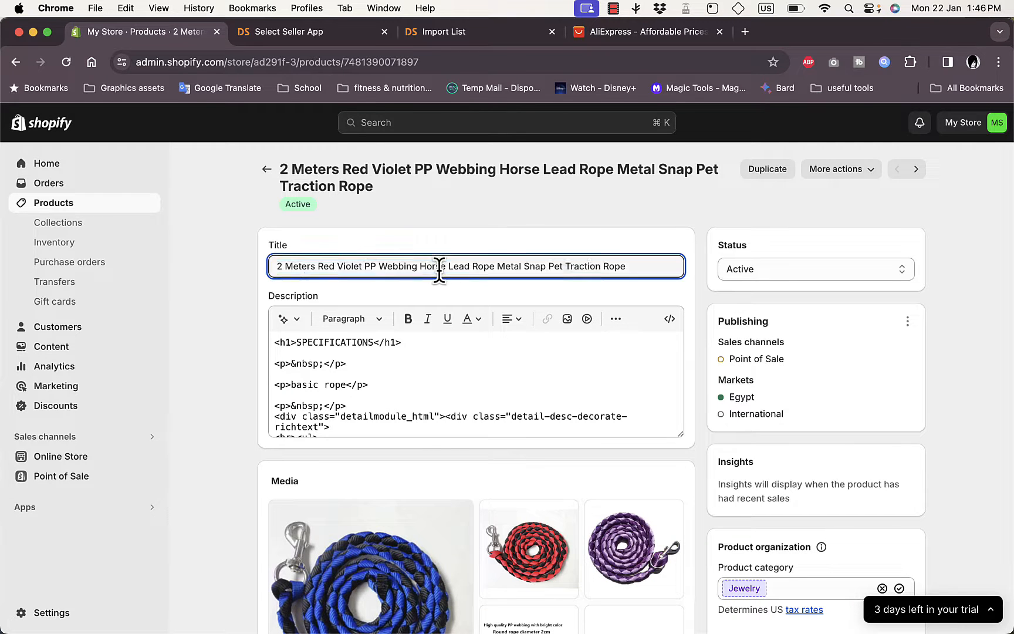
key("super+a")
type("2 m")
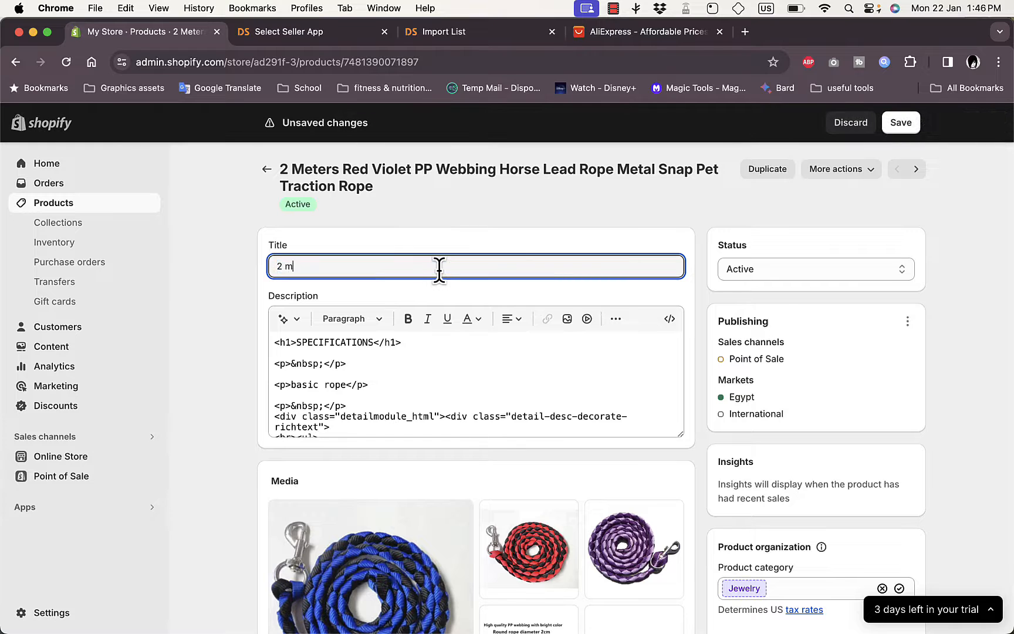
type(" rope")
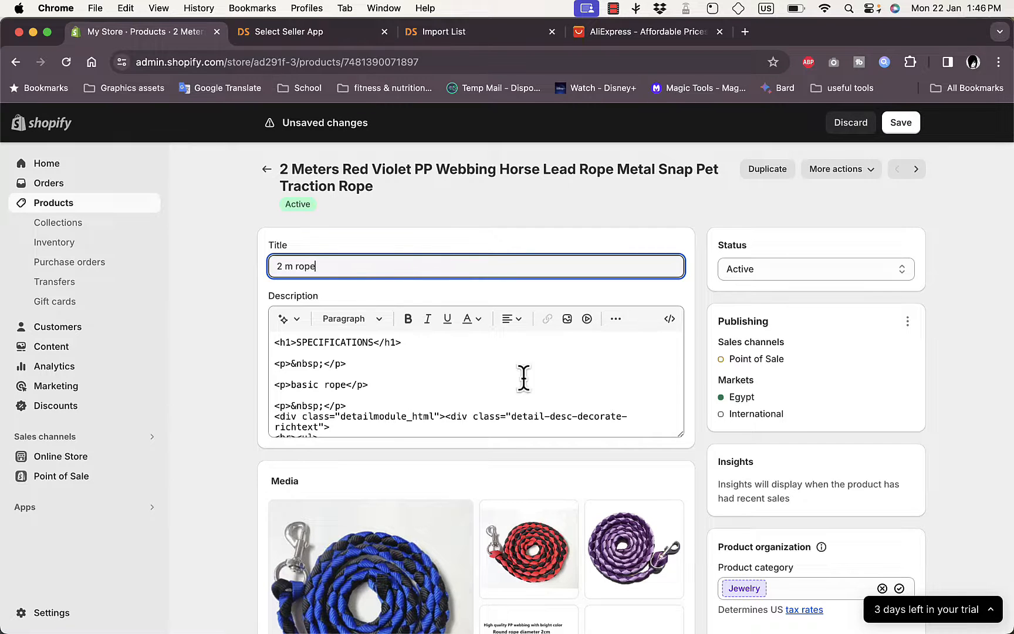
Step: Review the rope's media, color variants with their prices and inventory, and its search engine listing
scroll(525, 388, "down", 5)
scroll(486, 477, "down", 12)
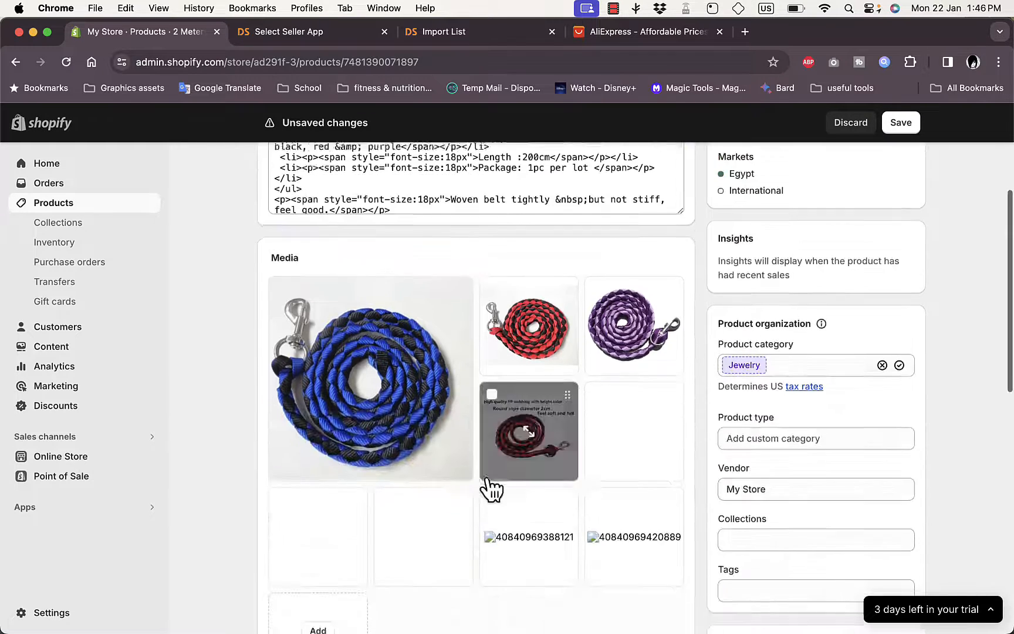
scroll(486, 478, "down", 3)
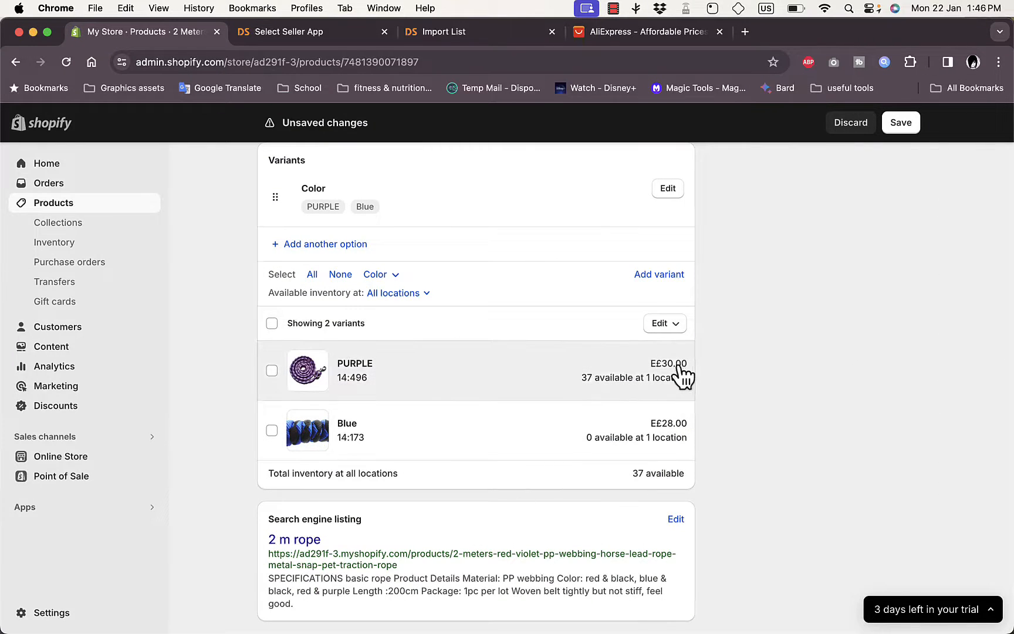
scroll(713, 432, "down", 2)
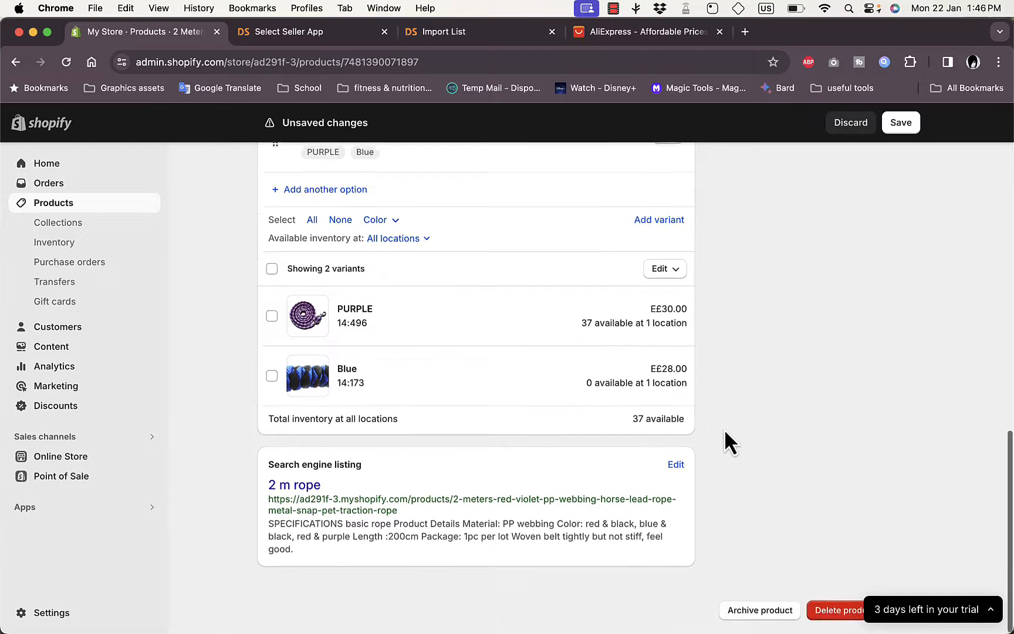